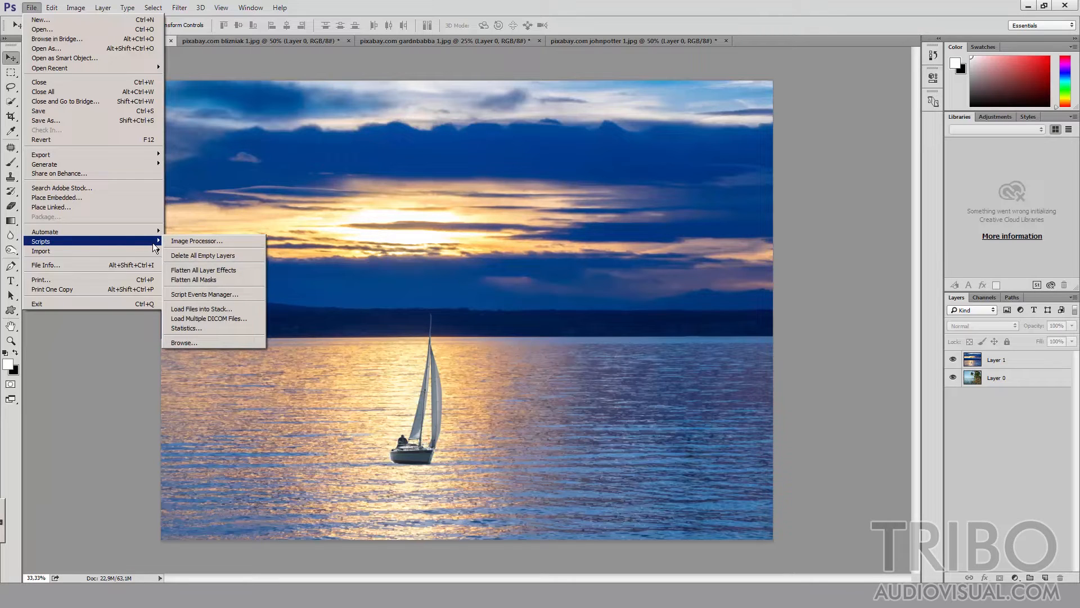
pyautogui.moveTo(127, 242)
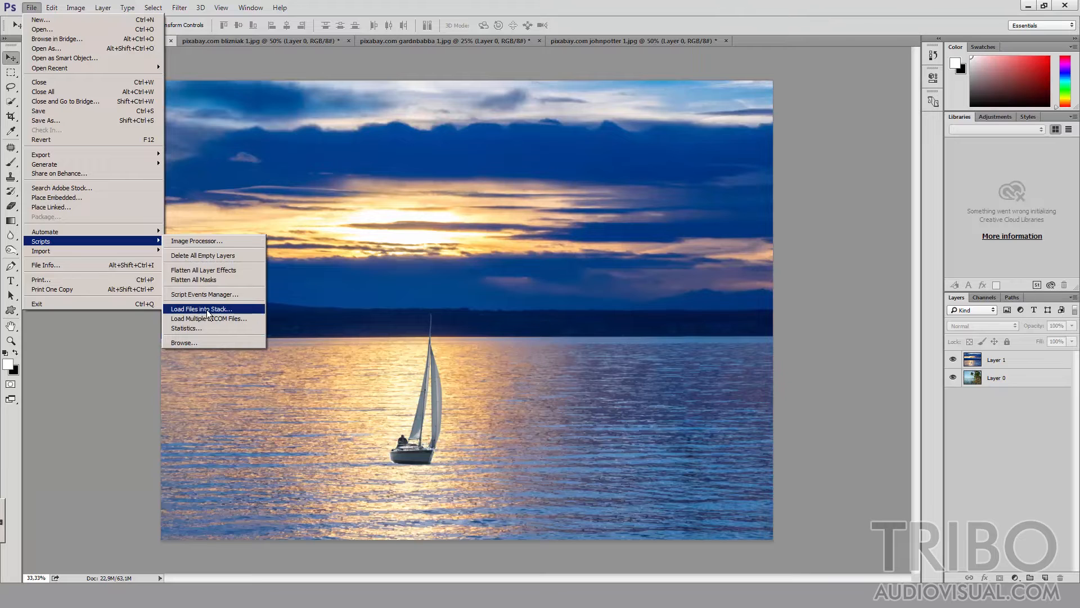
pyautogui.click(127, 337)
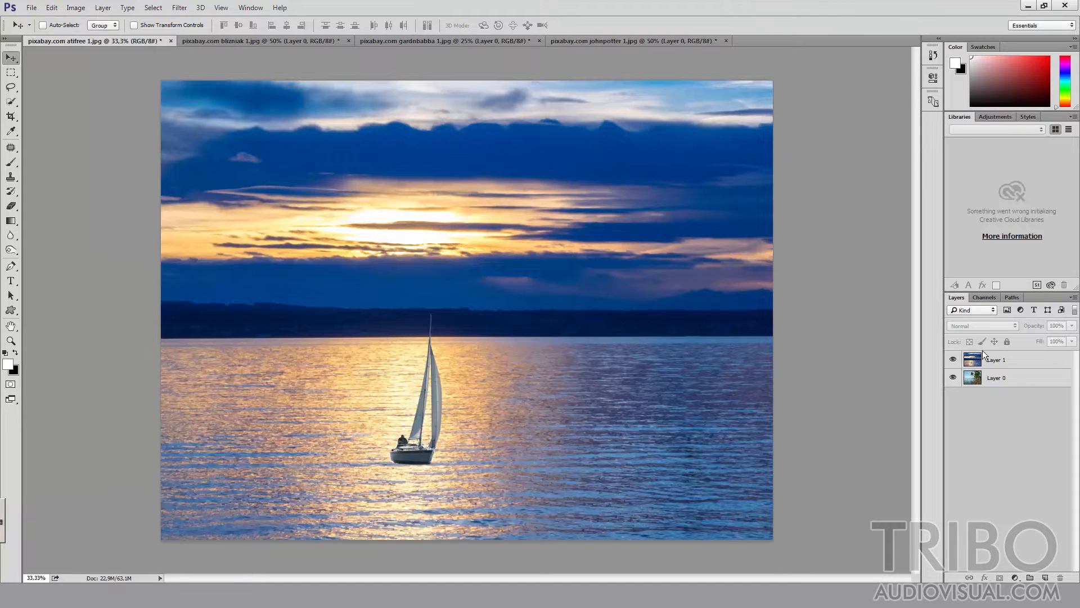
# Hide and show Layer 1 twice to compare the sailboat picture with the palm beach on Layer 0.
pyautogui.click(953, 360)
pyautogui.click(952, 360)
pyautogui.click(952, 360)
pyautogui.click(952, 360)
# Select Layer 1 and try the Dissolve, Darken and Multiply blending modes on it.
pyautogui.click(977, 364)
pyautogui.click(969, 378)
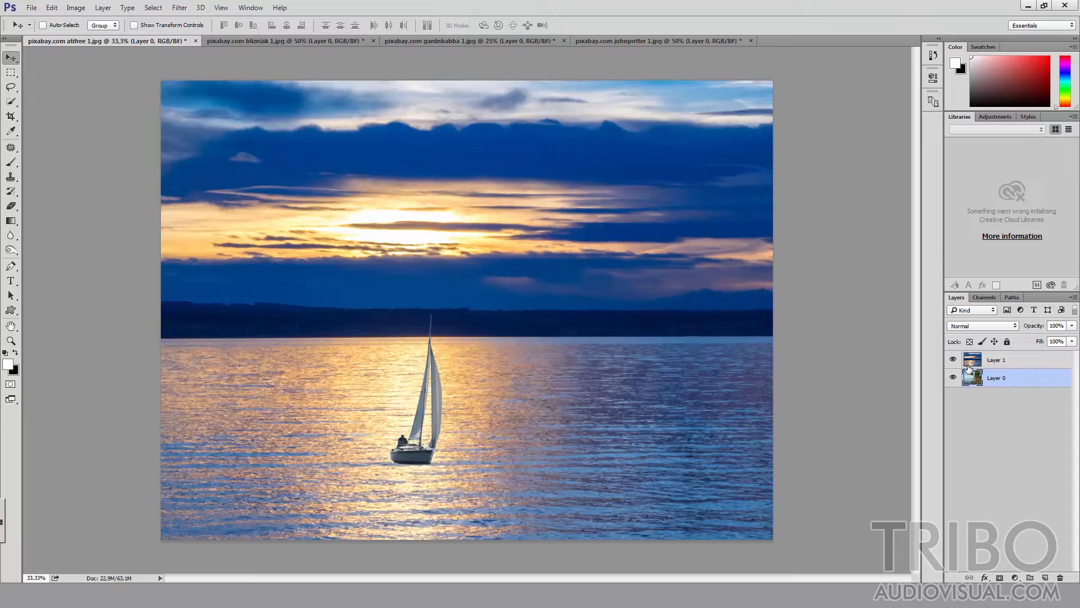
pyautogui.click(970, 364)
pyautogui.click(980, 327)
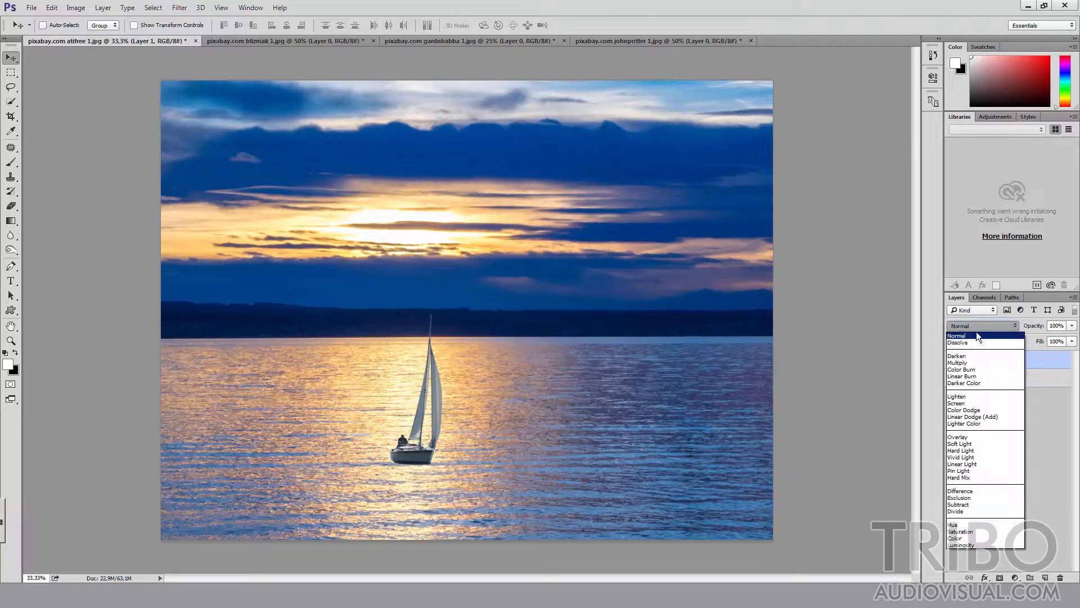
pyautogui.click(968, 342)
pyautogui.click(977, 326)
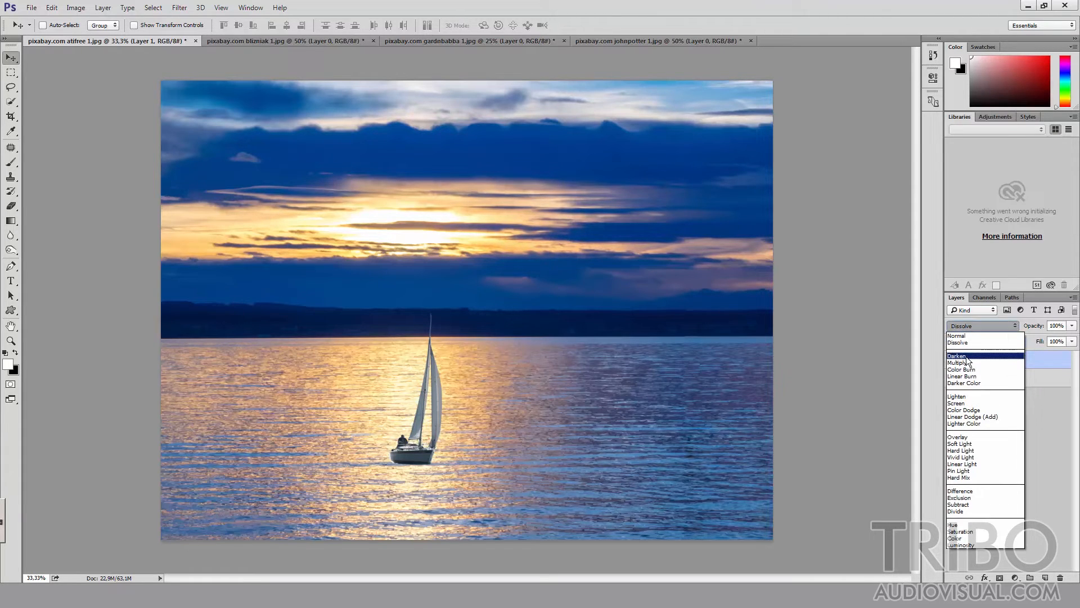
pyautogui.click(966, 356)
pyautogui.click(976, 326)
pyautogui.click(980, 363)
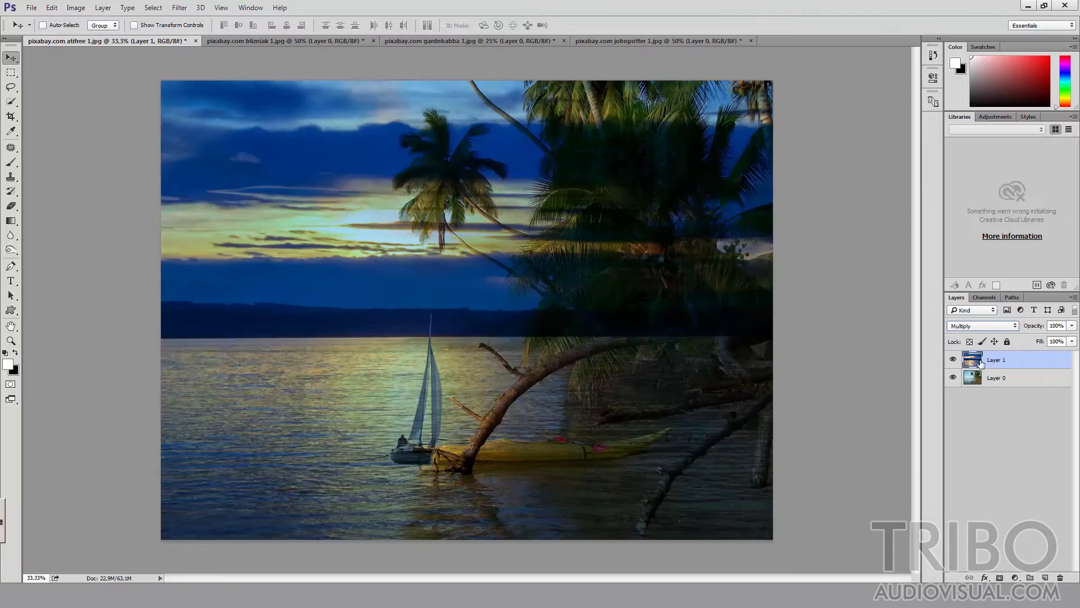
# Cycle Layer 1's blending mode forward from Multiply to Lighter Color, and back to Linear Burn.
pyautogui.hotkey('shift', '+')
pyautogui.hotkey('shift', '+')
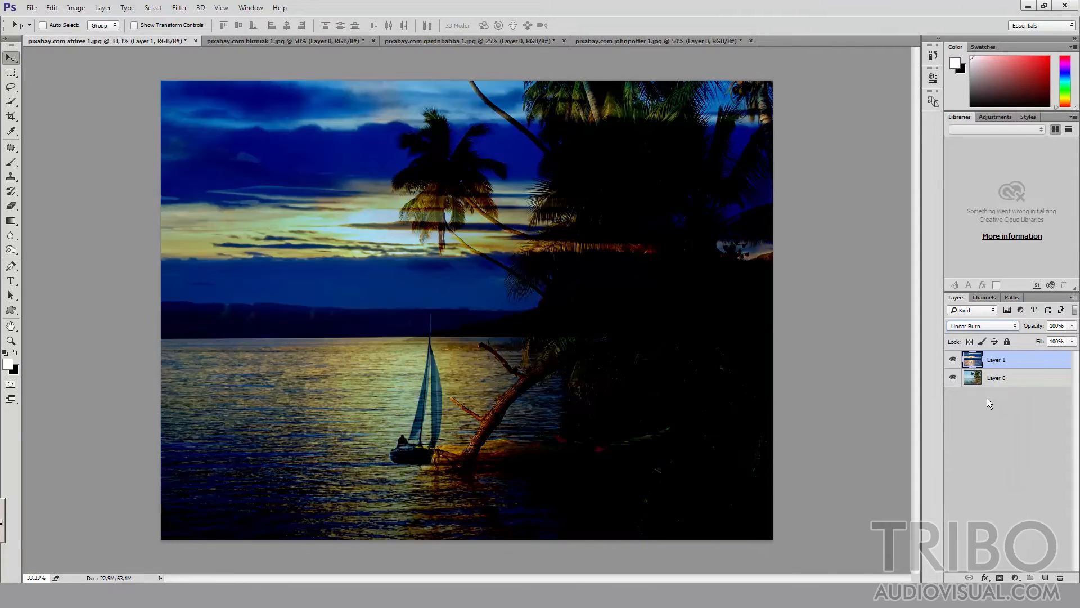
pyautogui.hotkey('shift', '+')
pyautogui.hotkey('shift', '+')
pyautogui.hotkey('shift', '+')
pyautogui.hotkey('shift', '+')
pyautogui.hotkey('shift', '+')
pyautogui.hotkey('shift', '+')
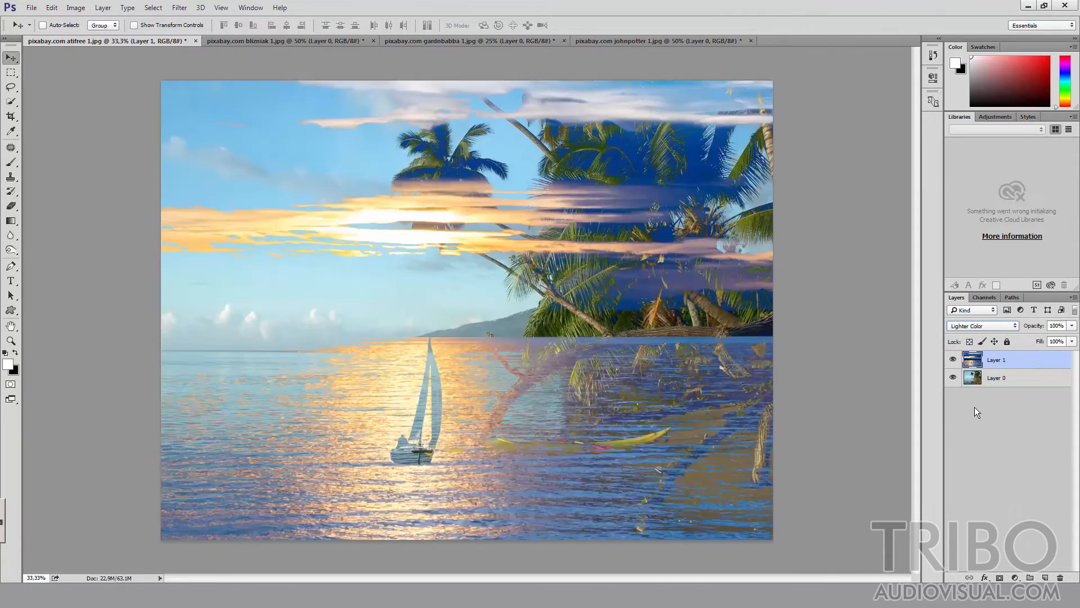
pyautogui.hotkey('shift', '-')
pyautogui.hotkey('shift', '-')
pyautogui.hotkey('shift', '-')
pyautogui.hotkey('shift', '-')
pyautogui.hotkey('shift', '-')
pyautogui.hotkey('shift', '-')
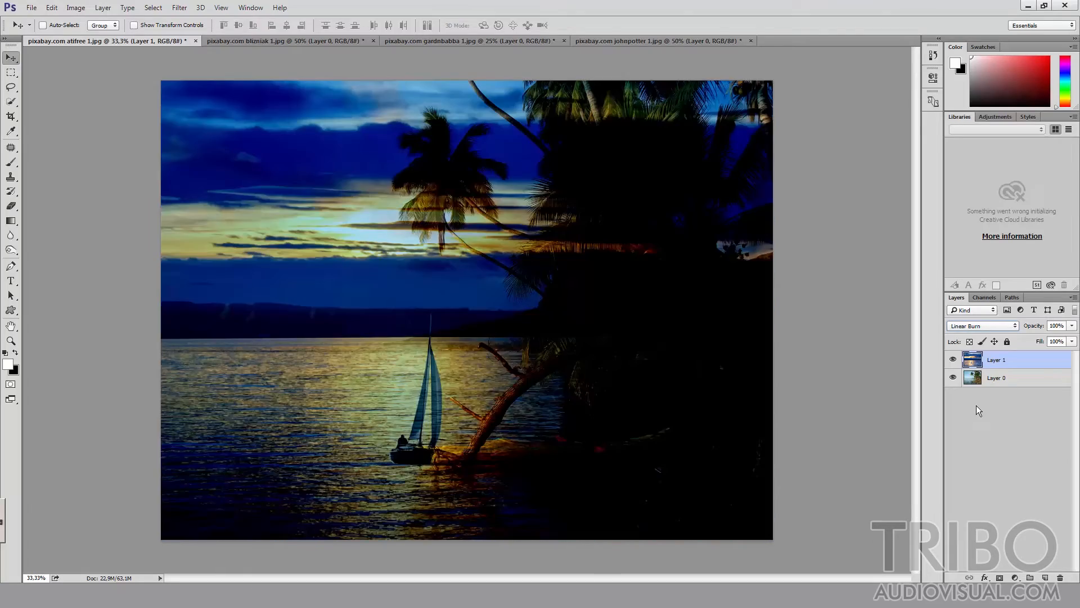
# Cycle Layer 1's blending mode forward from Linear Burn through the further modes to Saturation, and back to Divide.
pyautogui.hotkey('shift', '+')
pyautogui.hotkey('shift', '+')
pyautogui.hotkey('shift', '+')
pyautogui.hotkey('shift', '+')
pyautogui.hotkey('shift', '+')
pyautogui.hotkey('shift', '+')
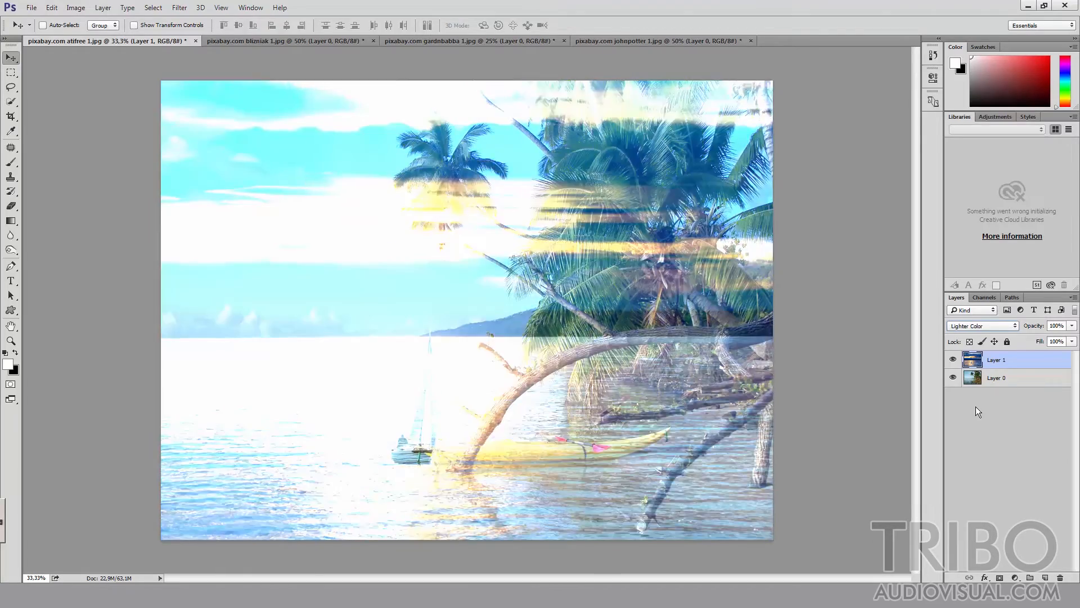
pyautogui.hotkey('shift', '+')
pyautogui.hotkey('shift', '+')
pyautogui.hotkey('shift', '+')
pyautogui.hotkey('shift', '+')
pyautogui.hotkey('shift', '+')
pyautogui.hotkey('shift', '+')
pyautogui.hotkey('shift', '+')
pyautogui.hotkey('shift', '+')
pyautogui.hotkey('shift', '+')
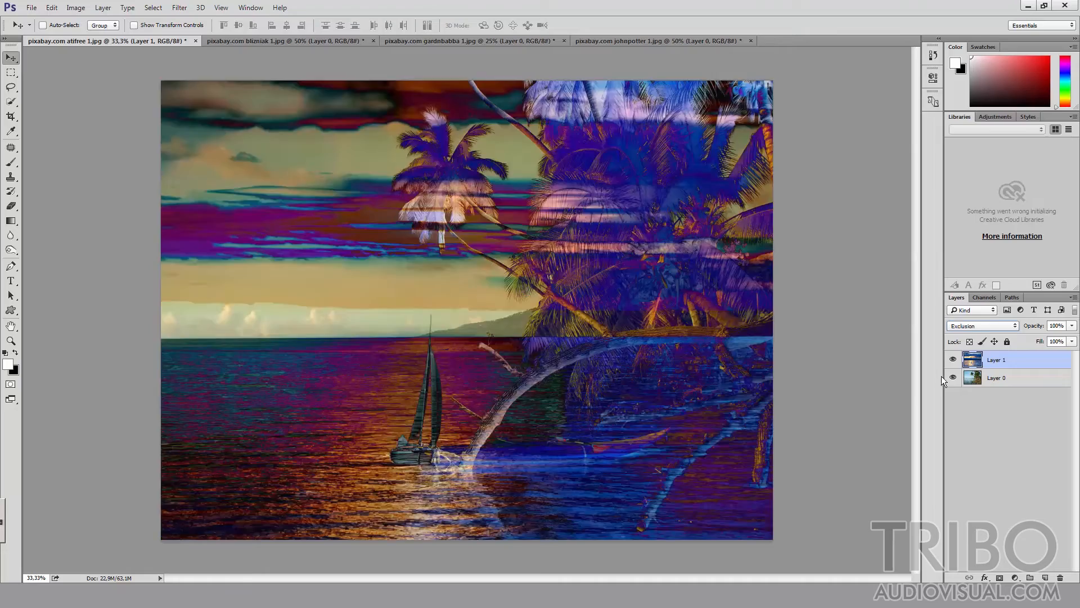
pyautogui.hotkey('shift', '+')
pyautogui.hotkey('shift', '+')
pyautogui.hotkey('shift', '+')
pyautogui.hotkey('shift', '+')
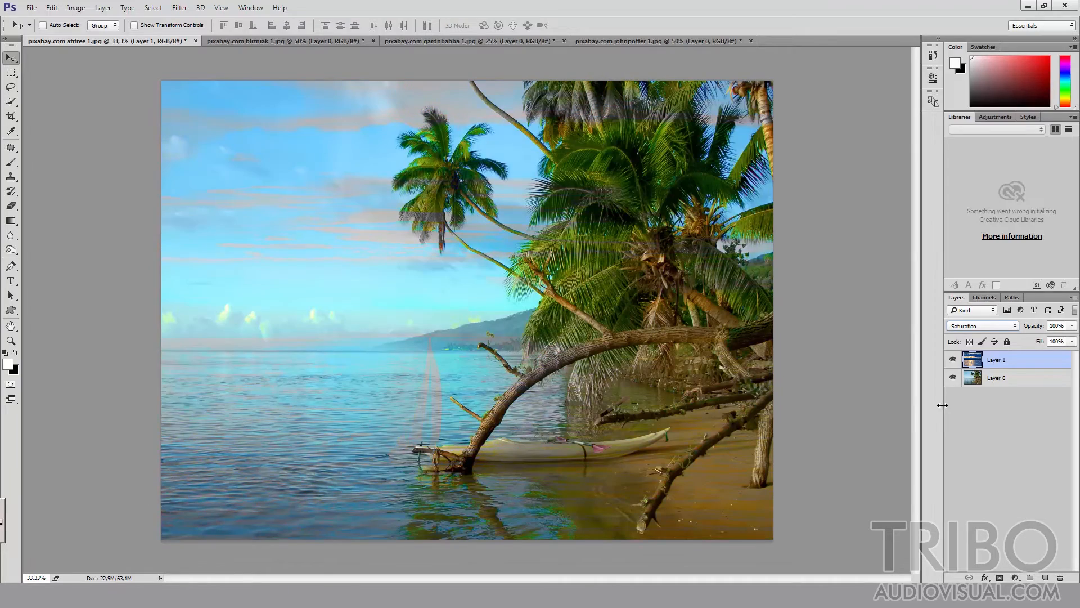
pyautogui.hotkey('shift', '-')
pyautogui.hotkey('shift', '-')
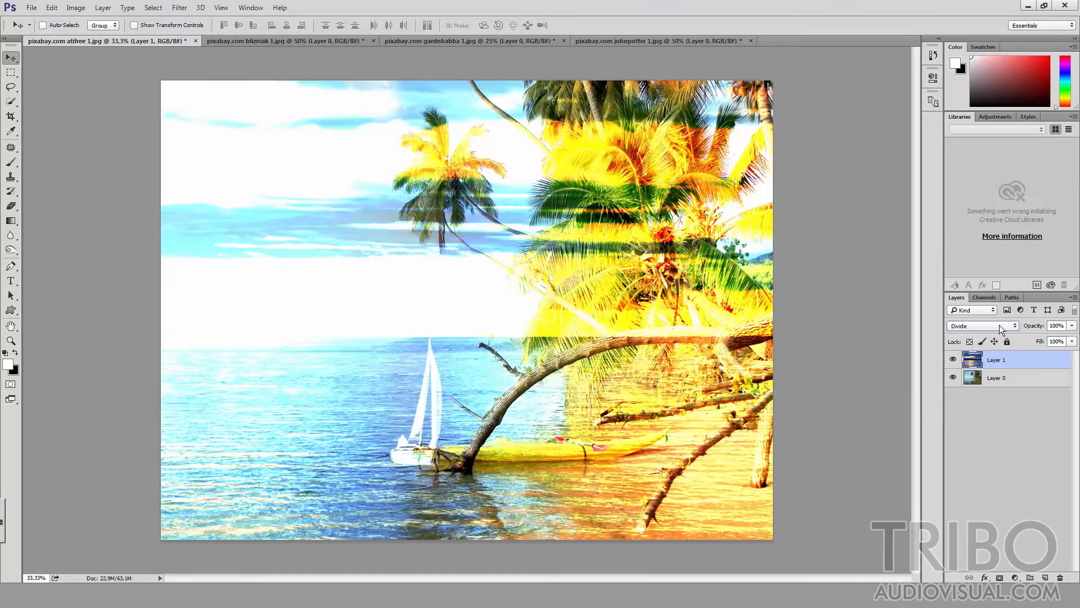
# Try the Lighten and Soft Light blending modes on Layer 1, return it to Normal, and deselect the layer.
pyautogui.click(988, 329)
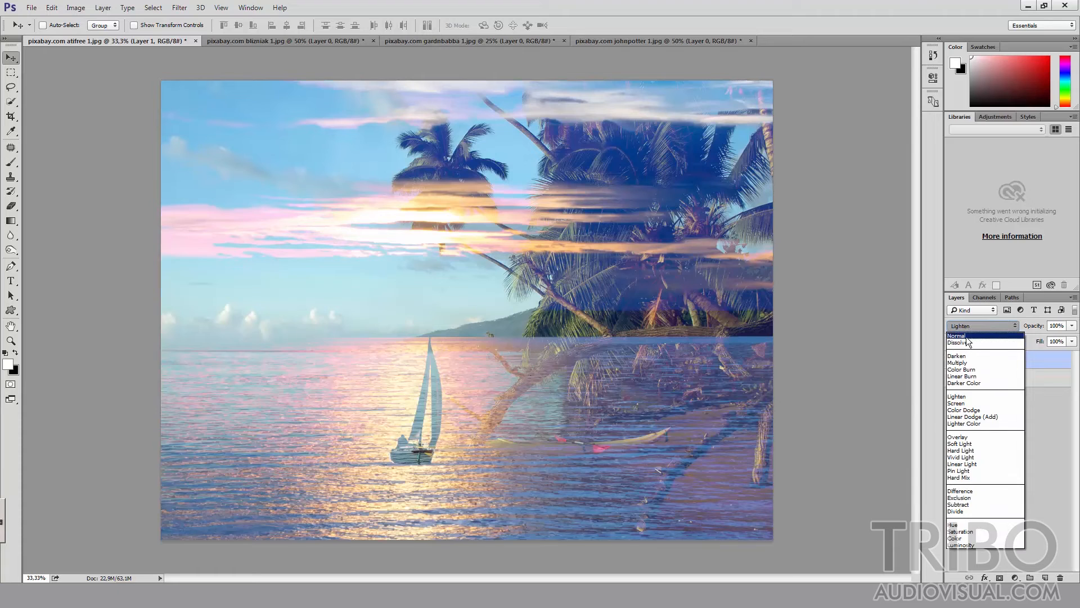
pyautogui.click(965, 337)
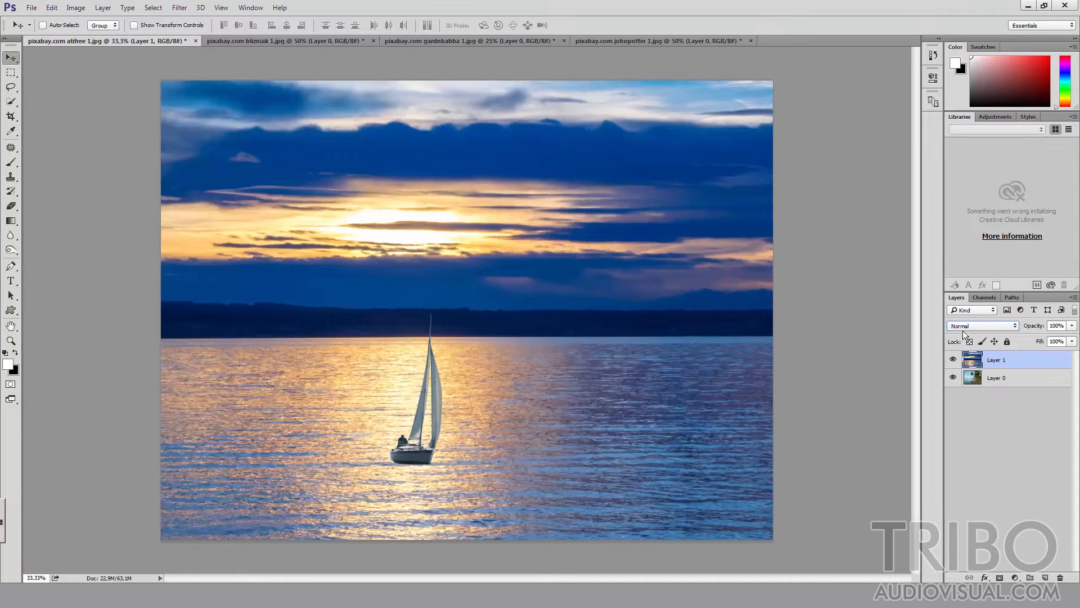
pyautogui.click(982, 328)
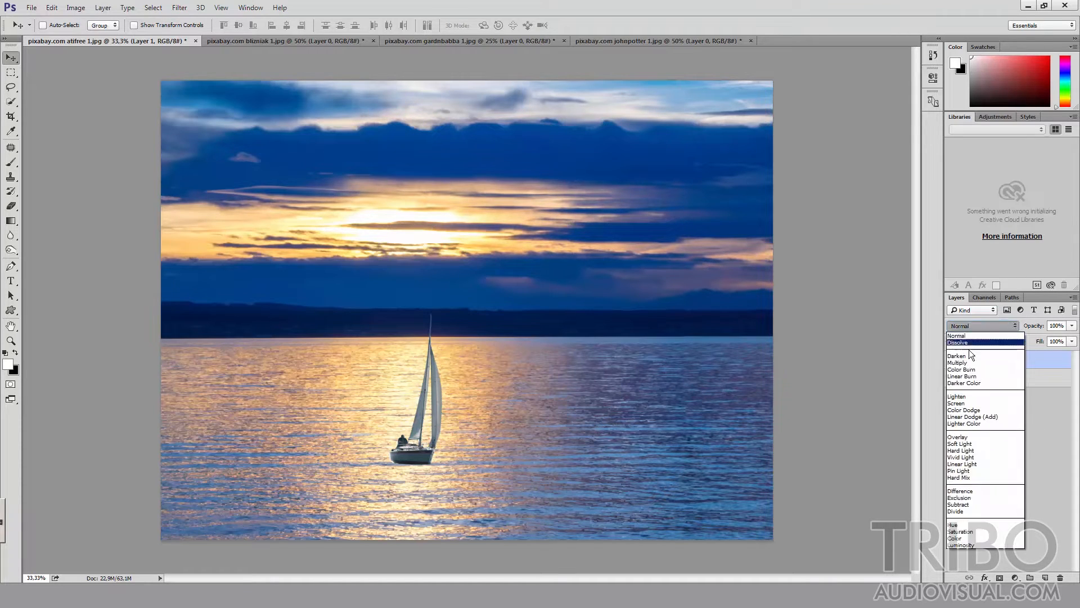
pyautogui.click(982, 398)
pyautogui.click(975, 326)
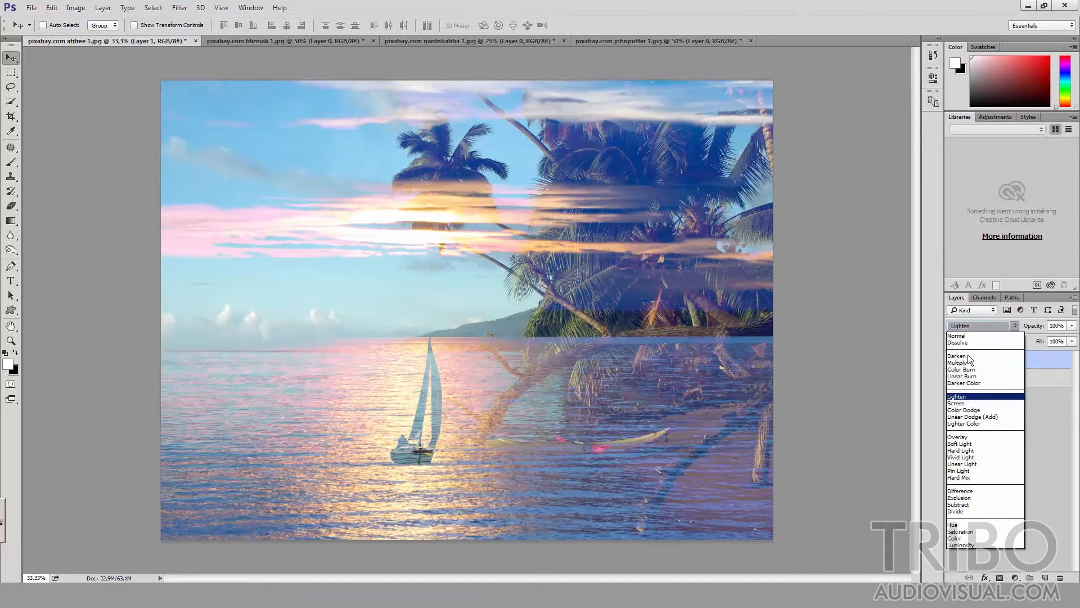
pyautogui.click(982, 444)
pyautogui.click(971, 325)
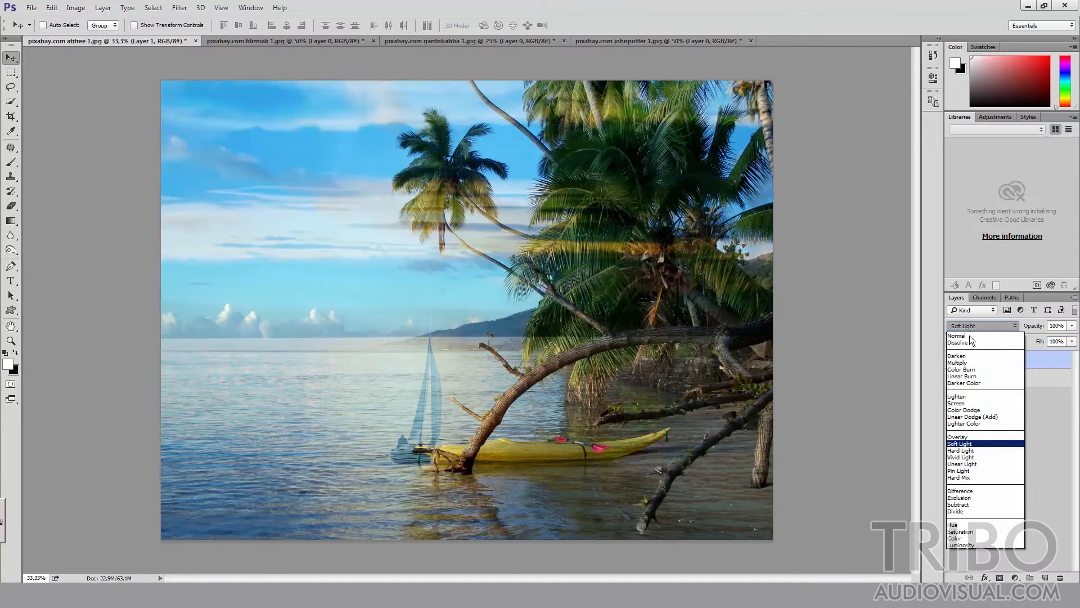
pyautogui.click(968, 340)
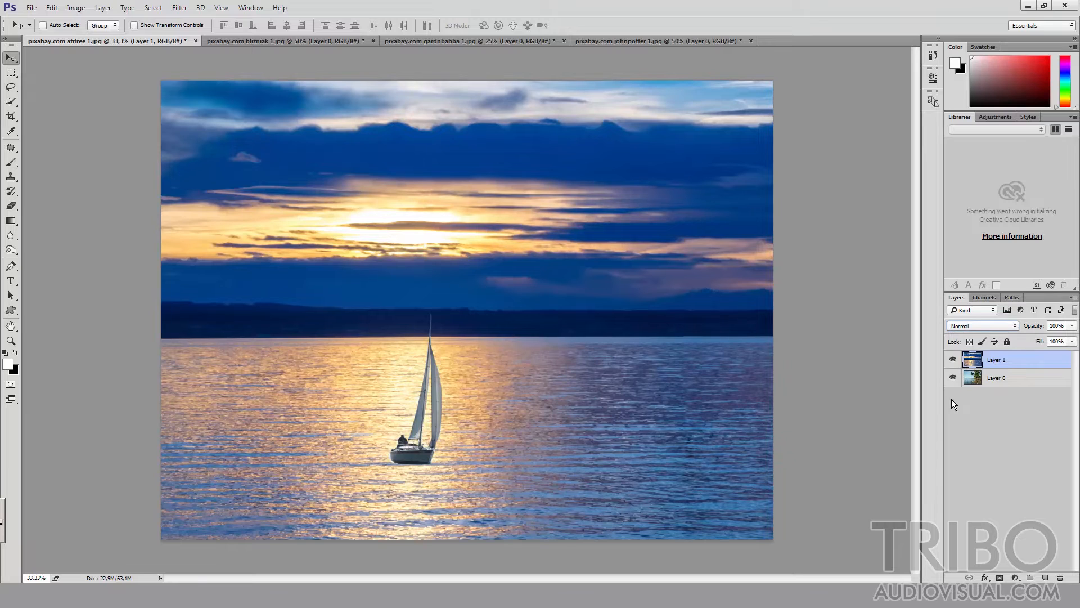
pyautogui.click(971, 419)
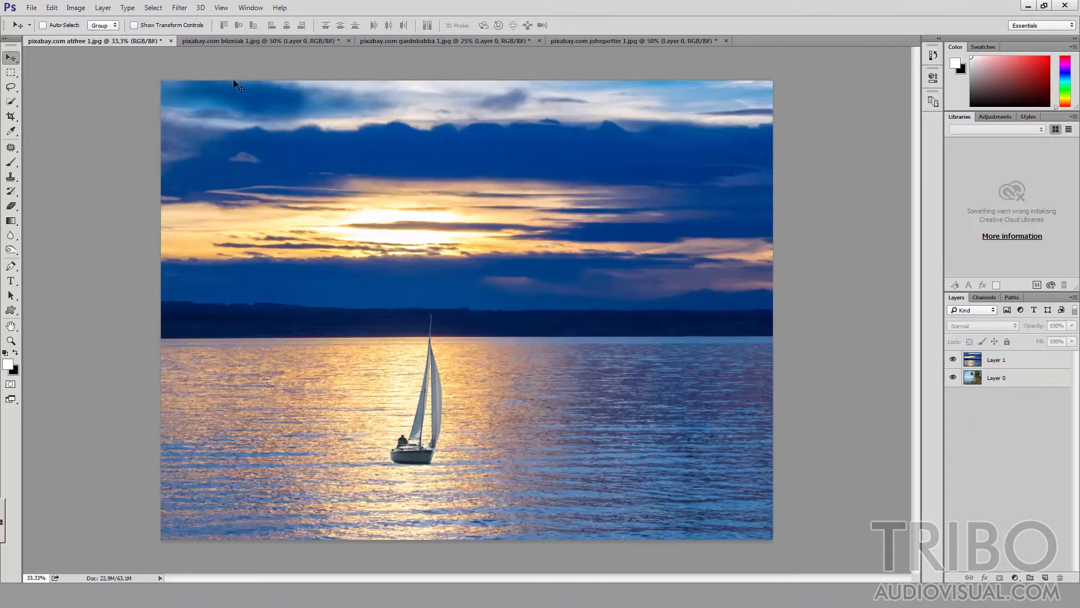
# Look through the other open images and return to the sailboat document pixabay.com atifree 1.jpg.
pyautogui.click(201, 42)
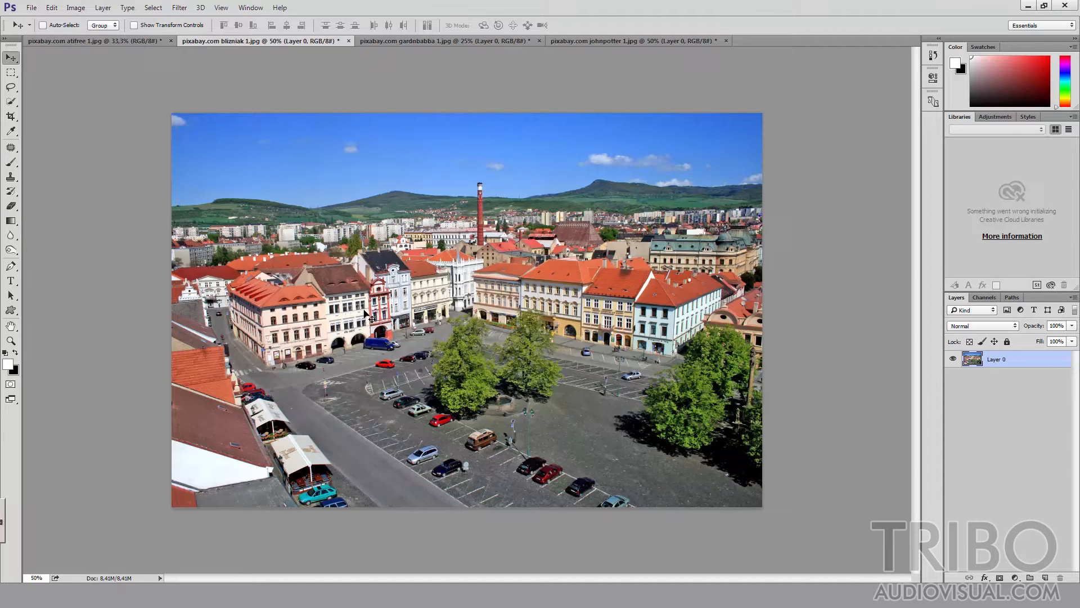
pyautogui.click(395, 41)
pyautogui.click(579, 40)
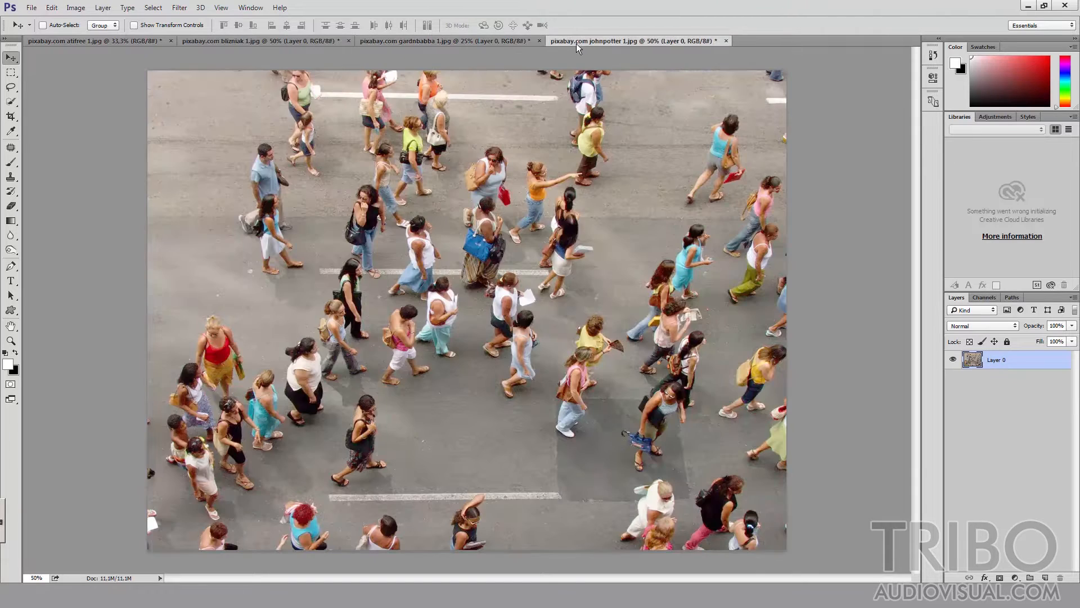
pyautogui.click(451, 42)
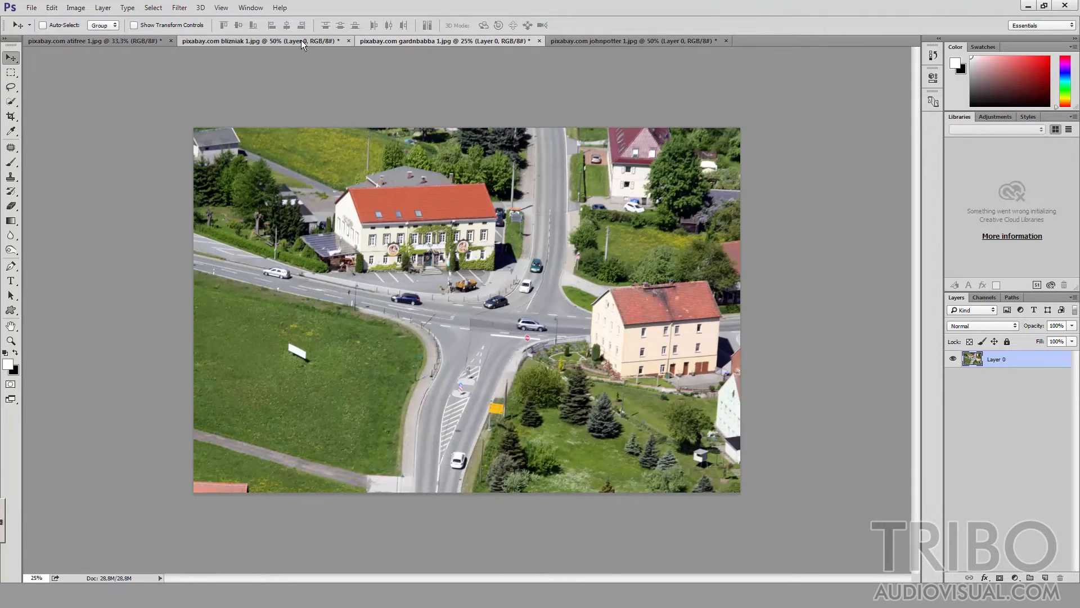
pyautogui.click(302, 41)
pyautogui.click(146, 43)
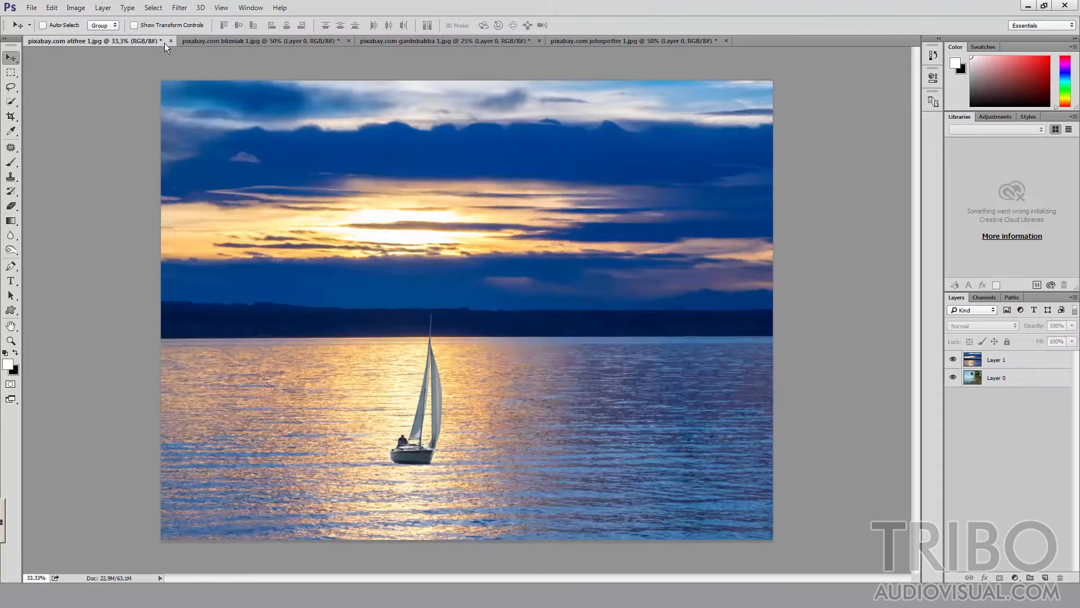
# Close the sailboat document pixabay.com atifree 1.jpg and expand the toolbox to two columns.
pyautogui.click(170, 41)
pyautogui.click(543, 220)
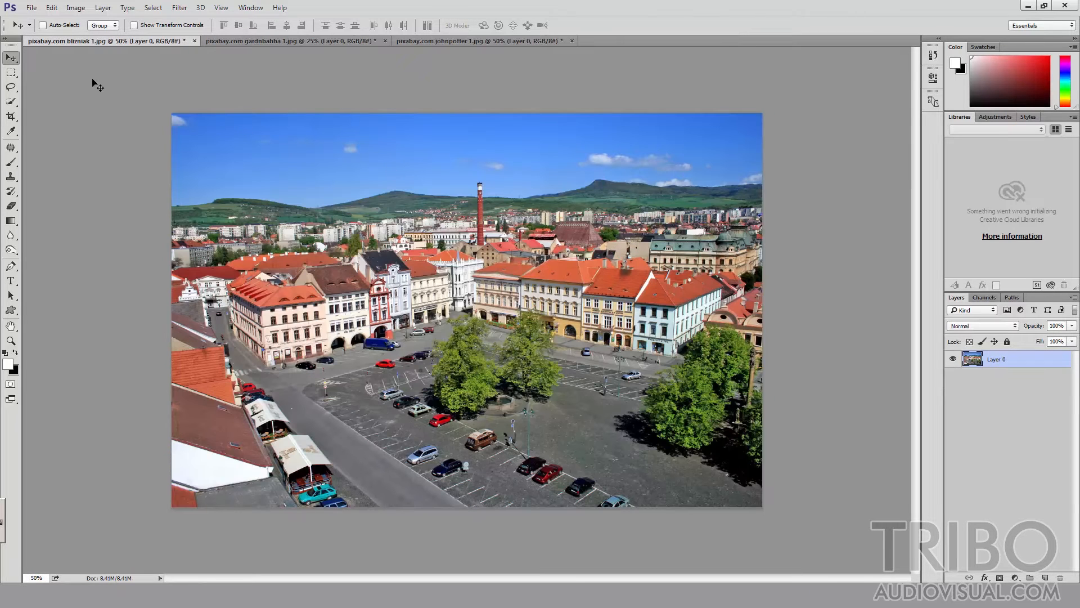
pyautogui.click(4, 39)
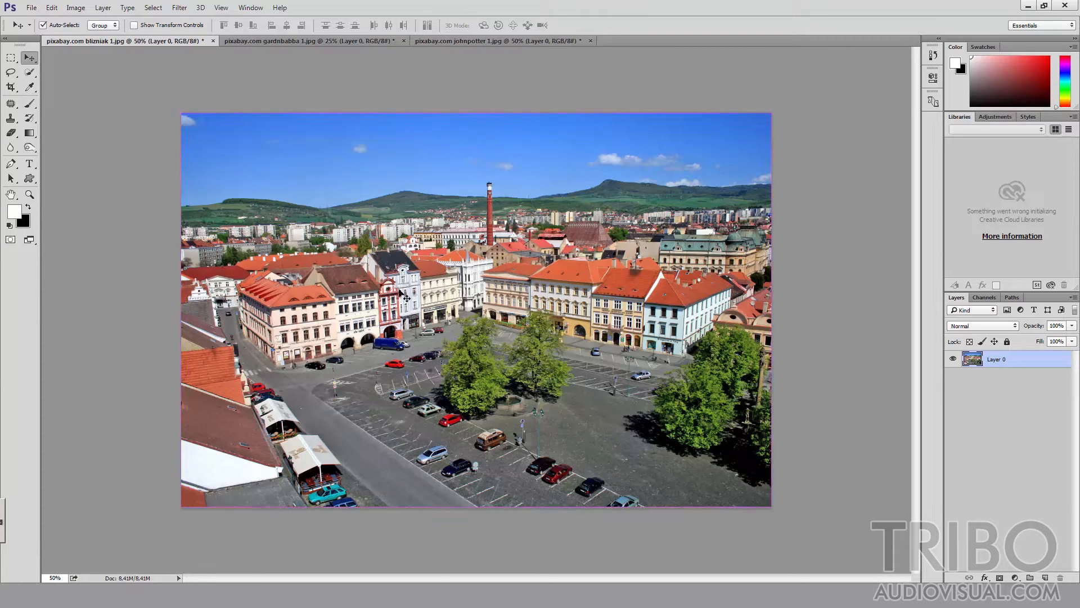
# Duplicate Layer 0 of the town square image and apply Brightness/Contrast to the copy with brightness 5 and contrast 10.
pyautogui.hotkey('ctrl', 'j')
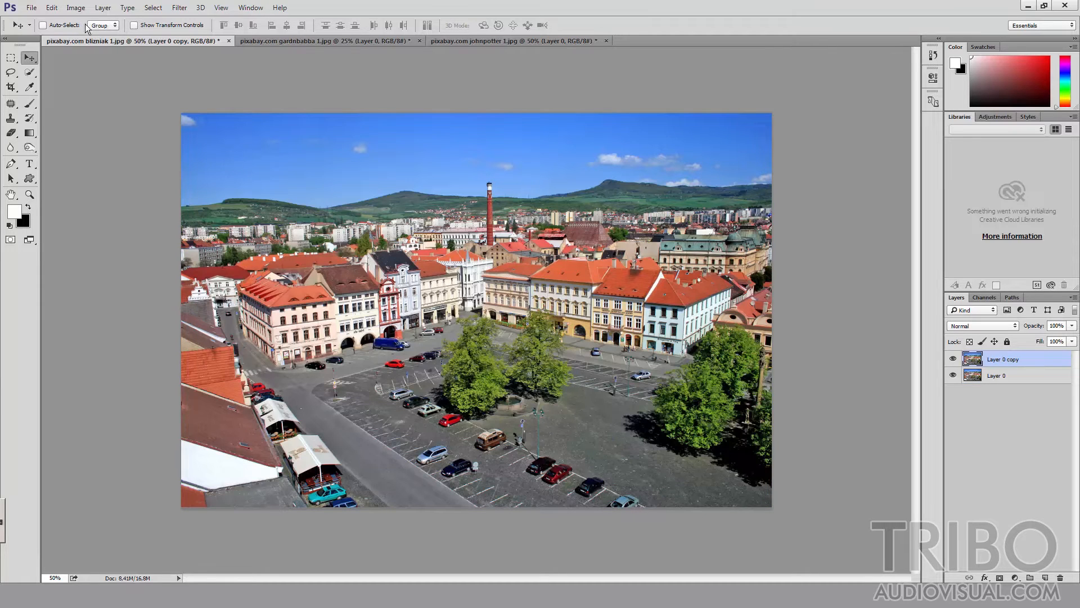
pyautogui.click(76, 7)
pyautogui.moveTo(135, 39)
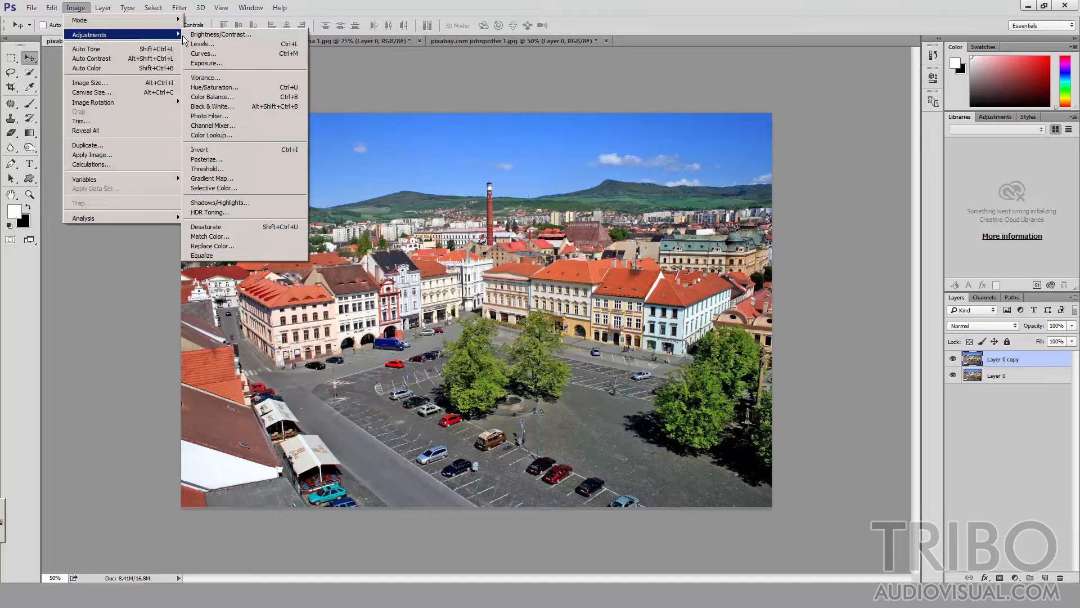
pyautogui.click(221, 34)
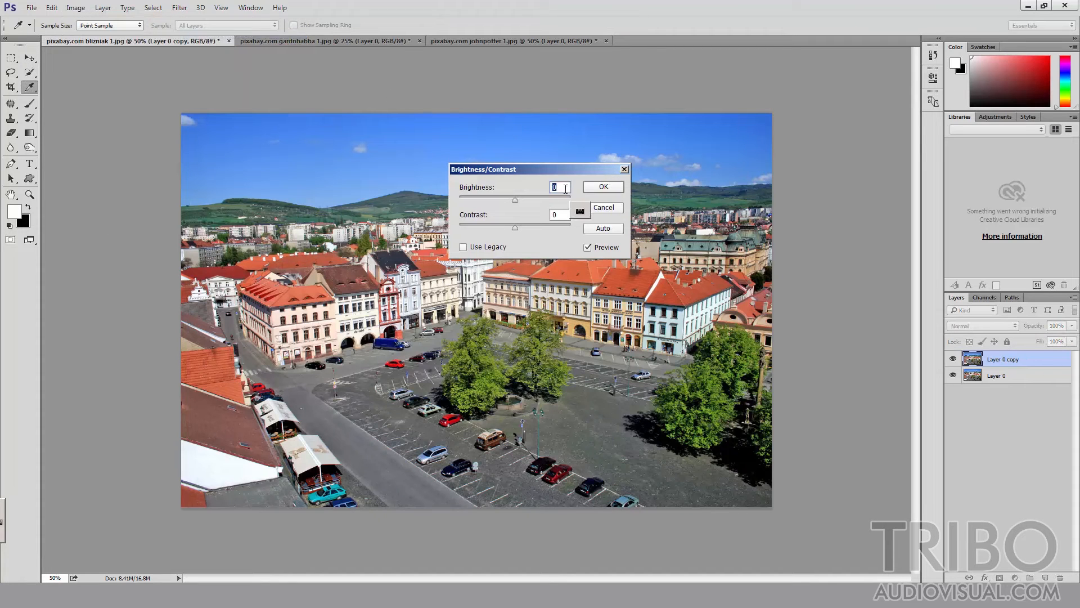
pyautogui.write('5')
pyautogui.press('Tab')
pyautogui.write('10')
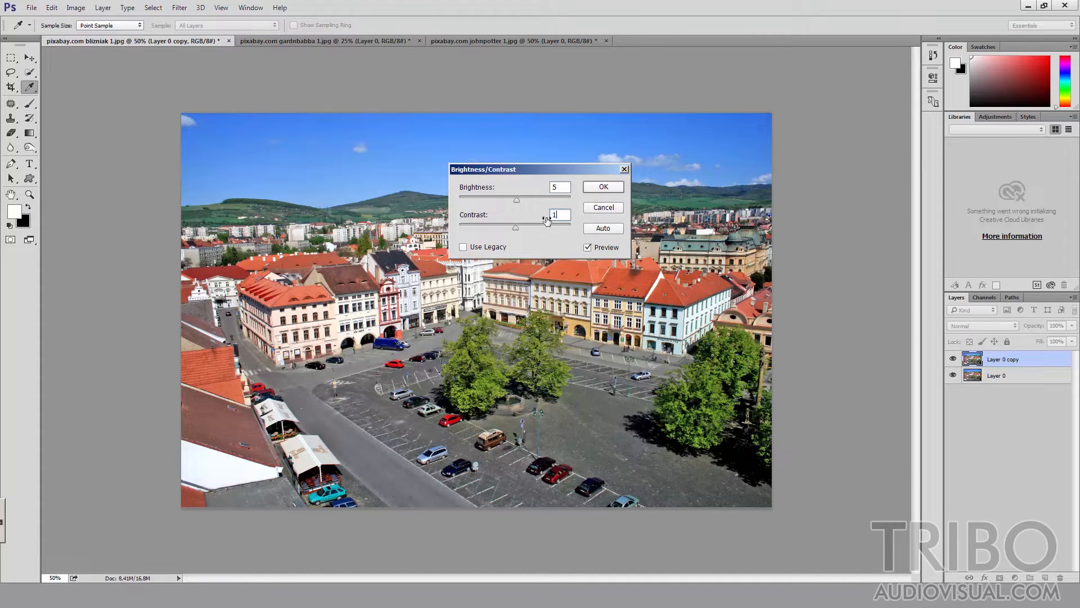
pyautogui.click(599, 189)
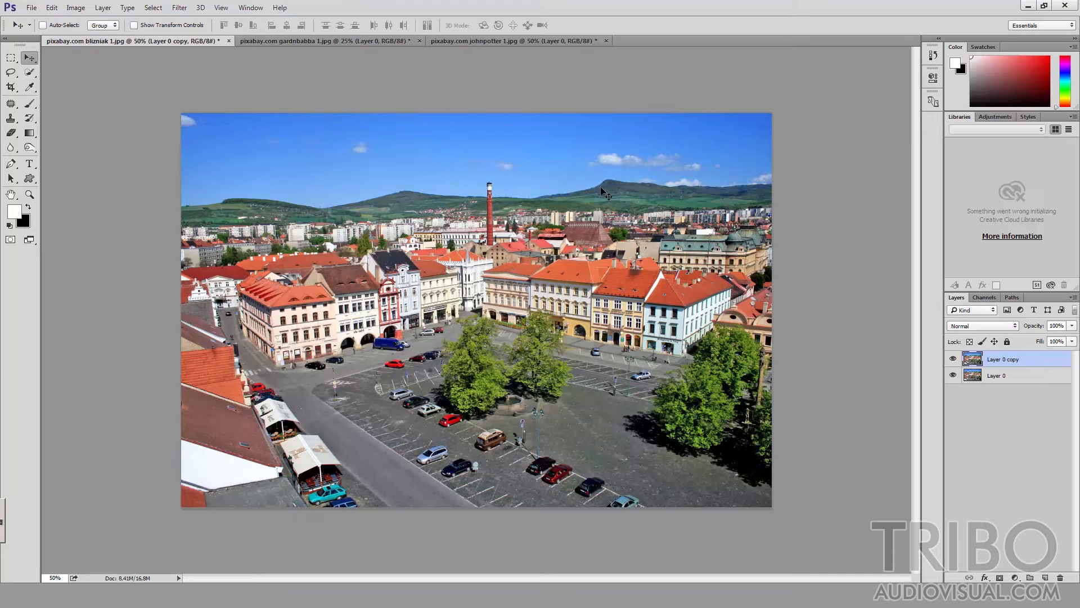
# Apply a Vibrance adjustment to the duplicated layer with vibrance 5 and saturation 10.
pyautogui.click(78, 8)
pyautogui.moveTo(90, 35)
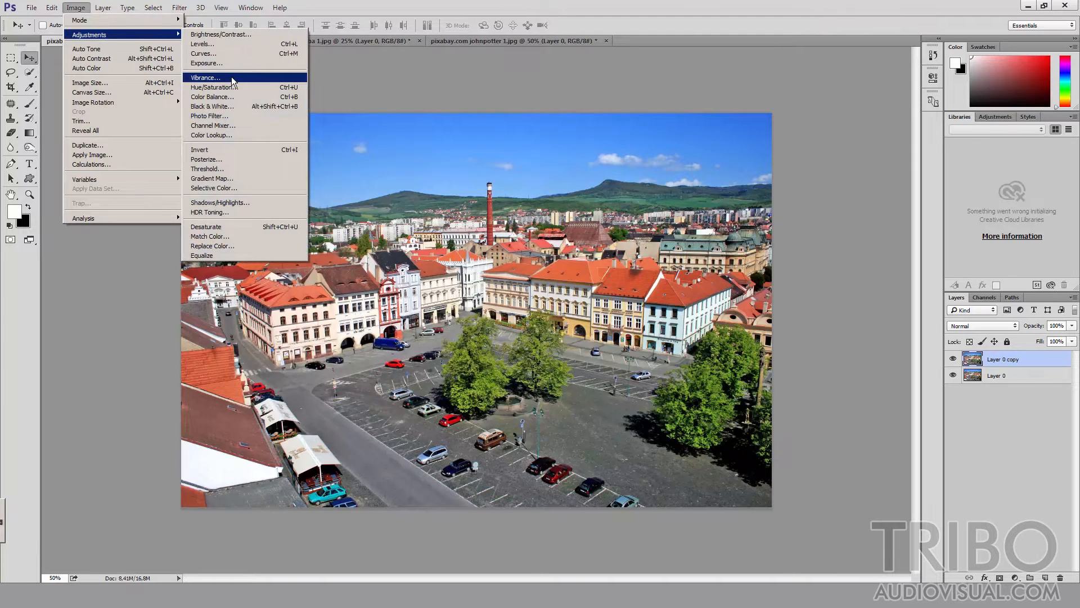
pyautogui.click(242, 77)
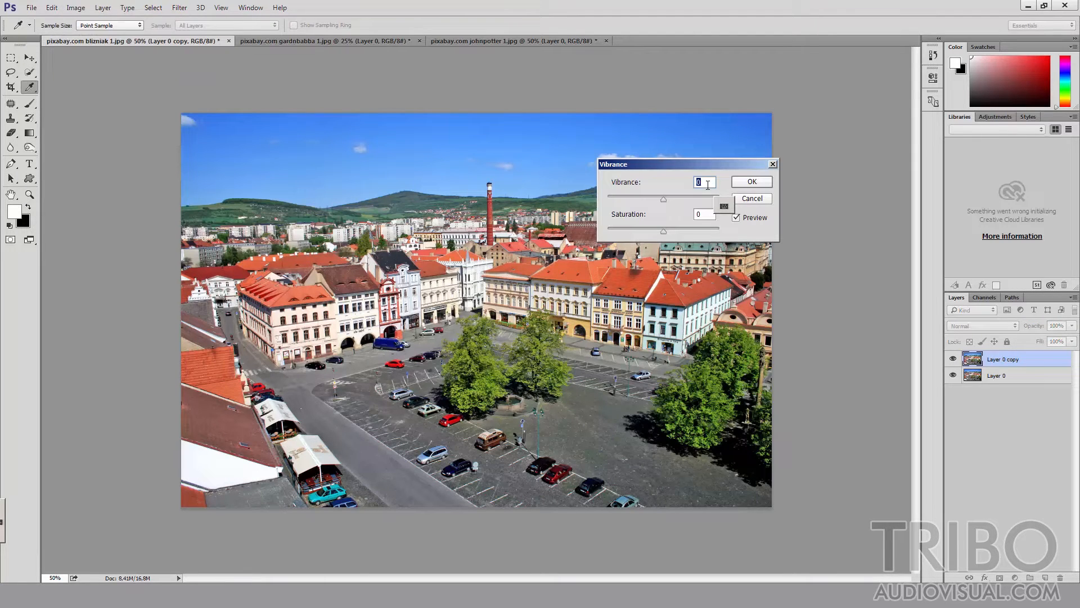
pyautogui.write('5')
pyautogui.write('10')
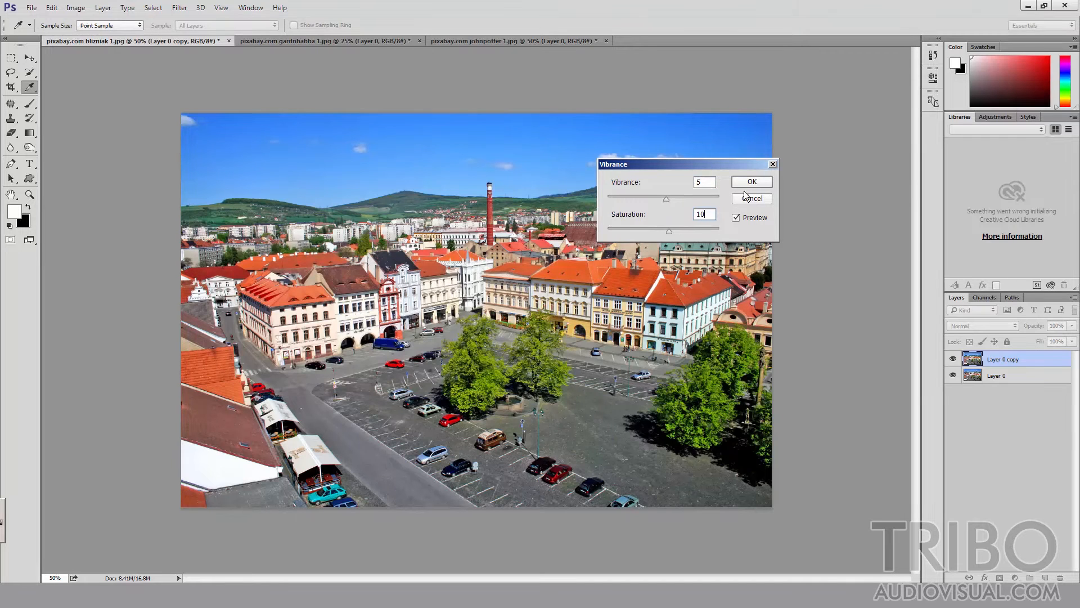
pyautogui.click(754, 179)
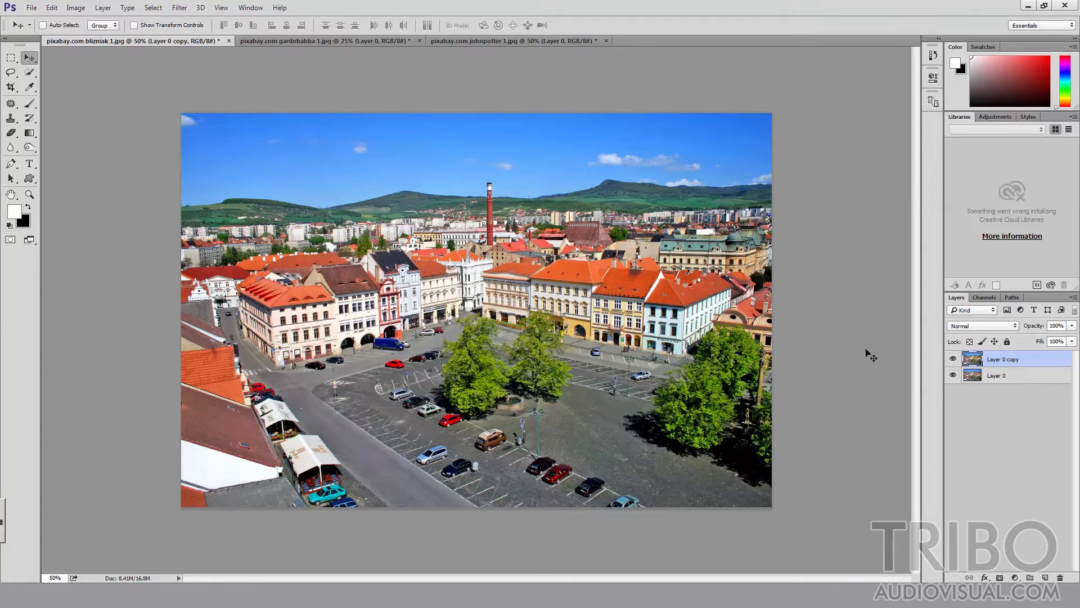
# Start a Tilt-Shift blur on the town square's Layer 0 copy and move its centre down onto the left tree.
pyautogui.click(180, 7)
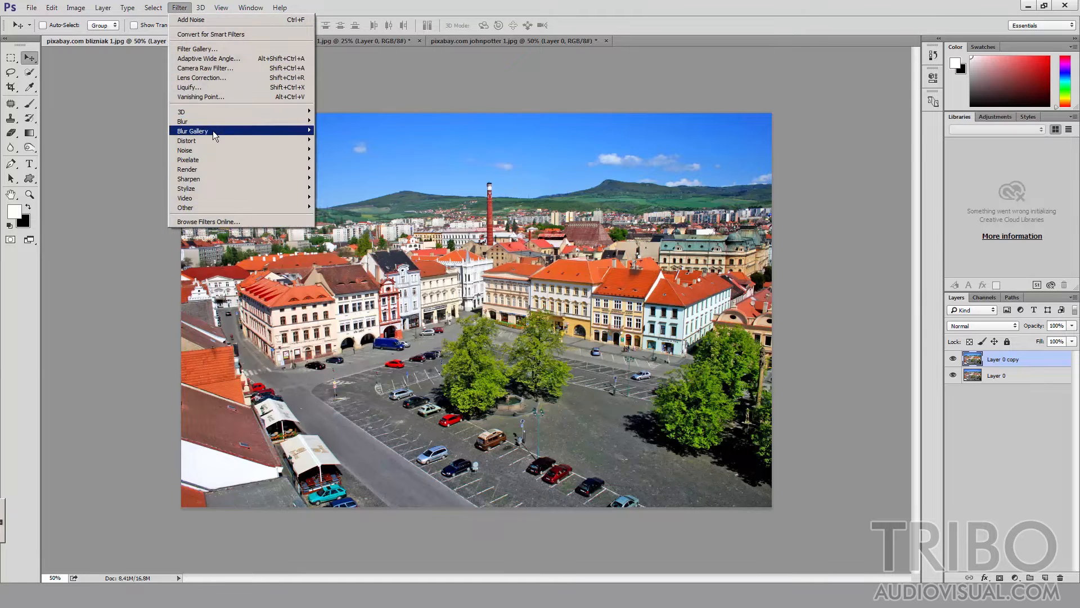
pyautogui.moveTo(211, 131)
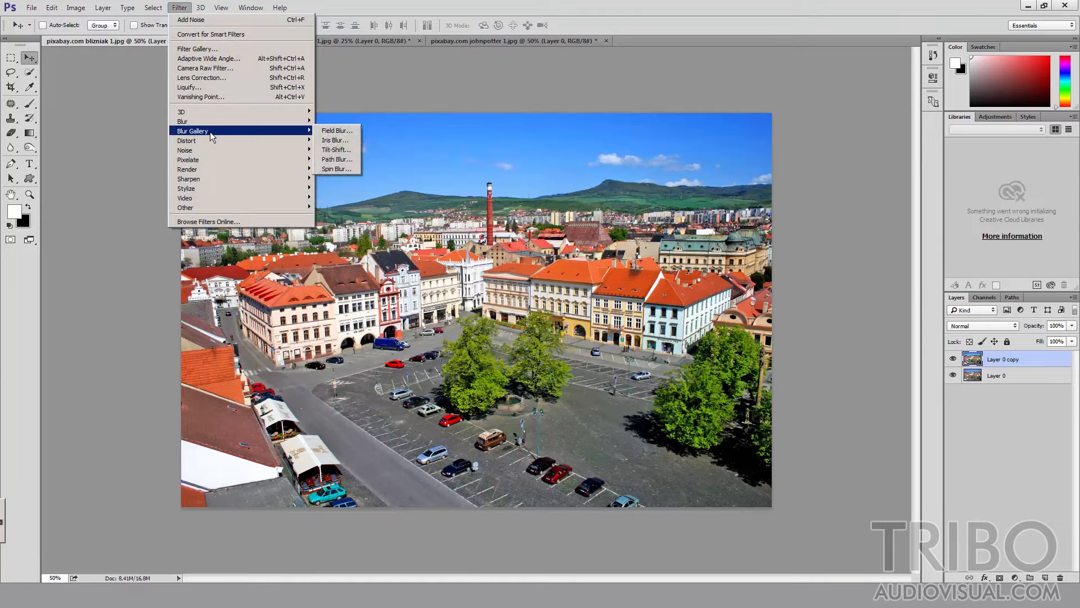
pyautogui.click(346, 149)
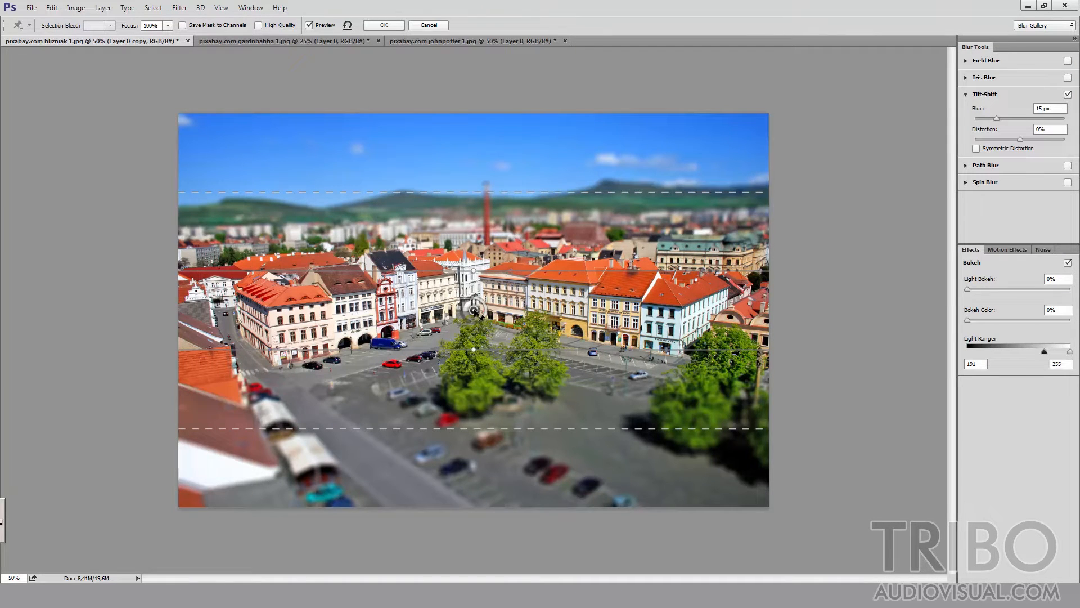
pyautogui.moveTo(476, 311); pyautogui.dragTo(472, 358)
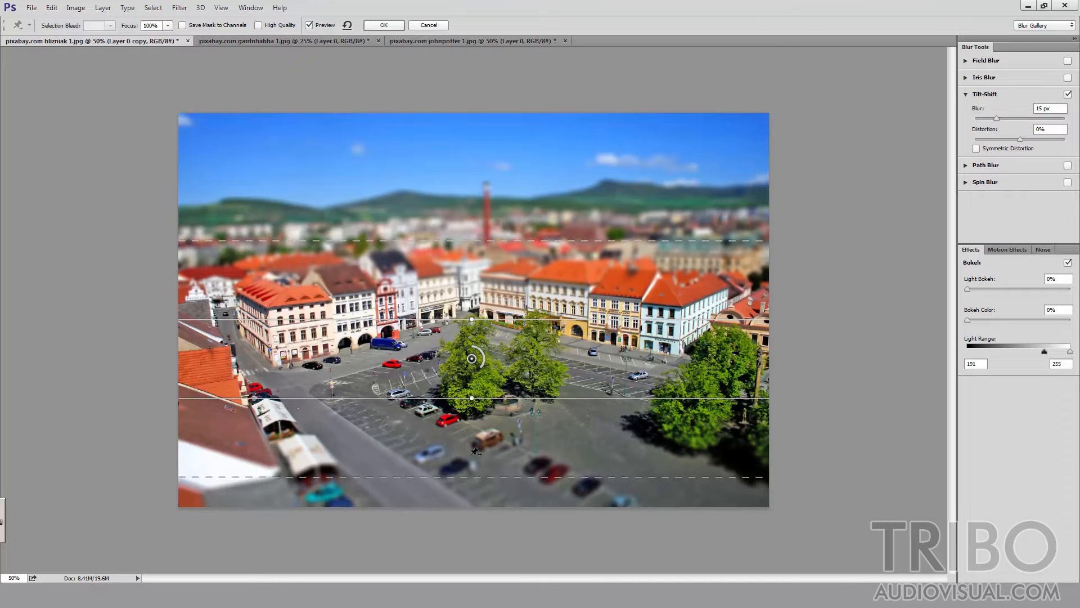
# Narrow the tilt-shift's sharp band and its upper and lower blur transitions around the trees and parked cars.
pyautogui.moveTo(468, 474); pyautogui.dragTo(470, 459)
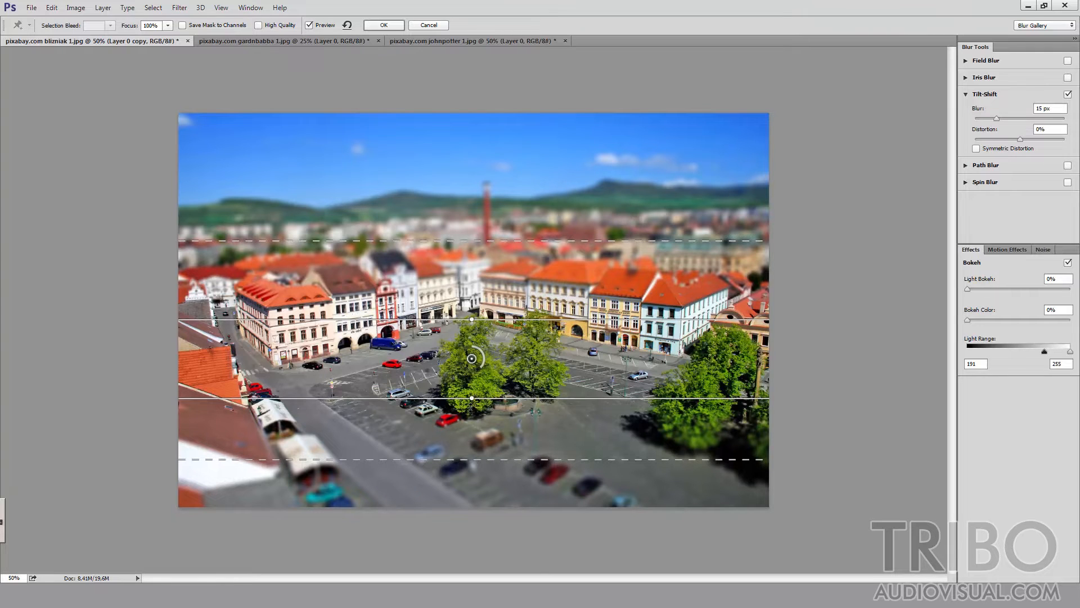
pyautogui.moveTo(471, 409)
pyautogui.mouseDown()
pyautogui.moveTo(473, 419)
pyautogui.moveTo(471, 396)
pyautogui.mouseUp()
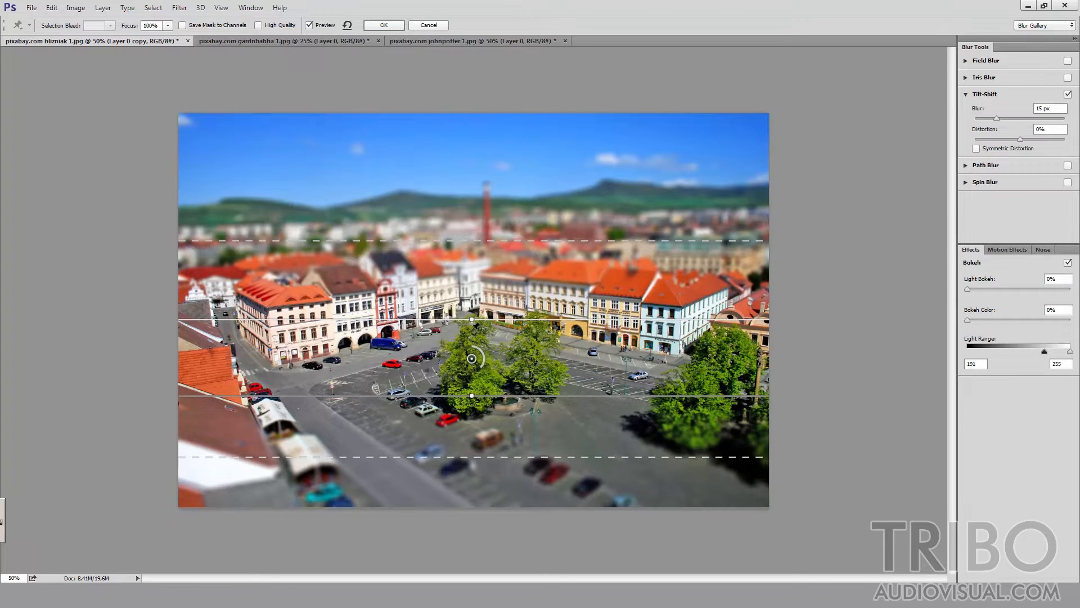
pyautogui.moveTo(476, 325); pyautogui.dragTo(472, 332)
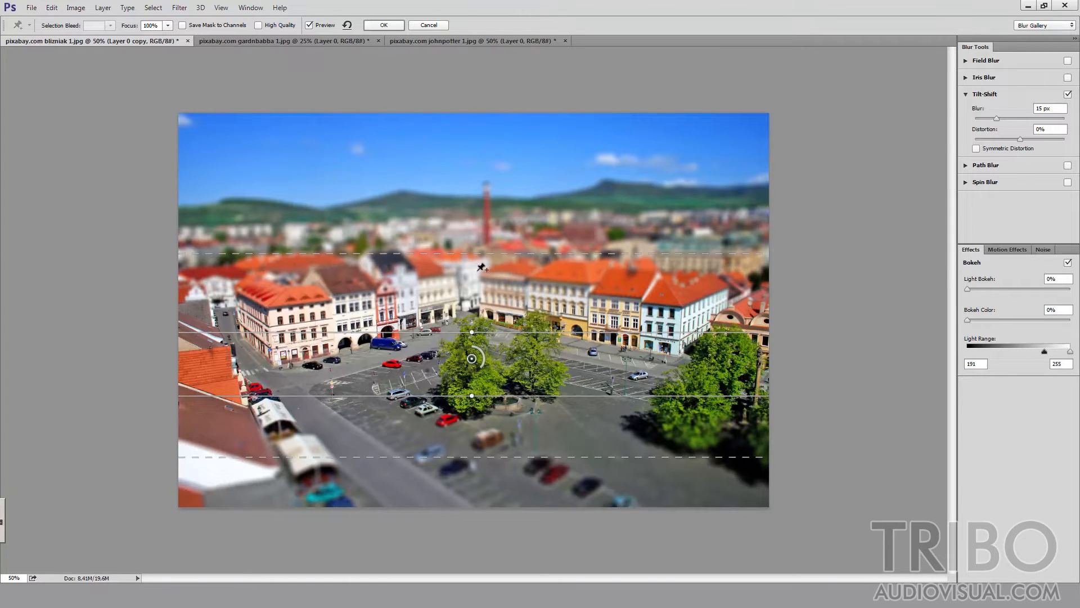
pyautogui.moveTo(479, 255); pyautogui.dragTo(480, 262)
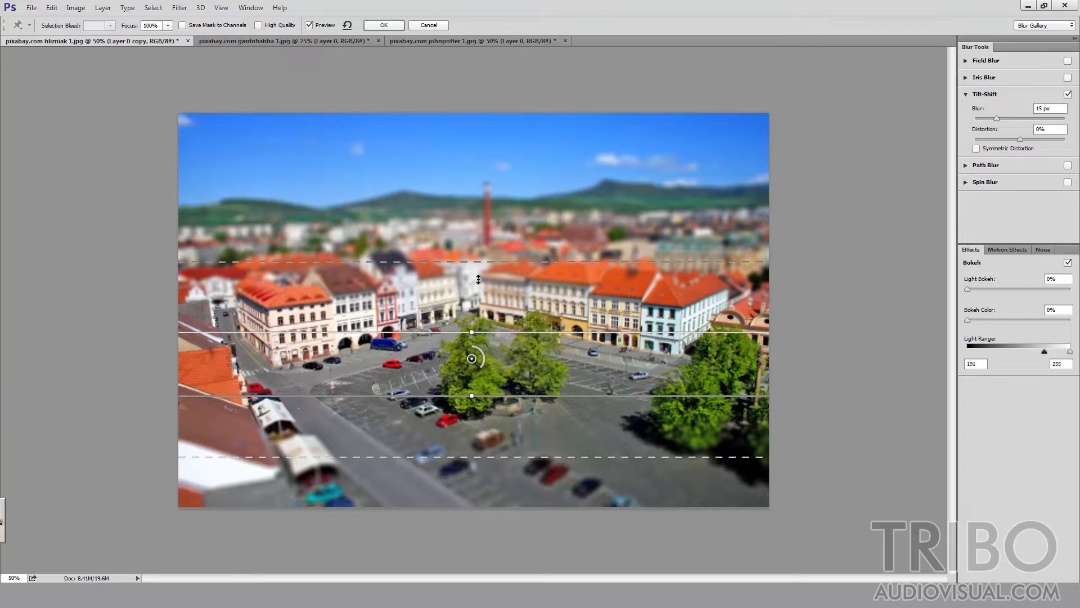
# Set the tilt-shift blur to 19 px, raise the upper transition edge slightly and apply the filter.
pyautogui.moveTo(480, 370)
pyautogui.mouseDown()
pyautogui.moveTo(465, 365)
pyautogui.moveTo(467, 352)
pyautogui.moveTo(479, 355)
pyautogui.moveTo(477, 371)
pyautogui.mouseUp()
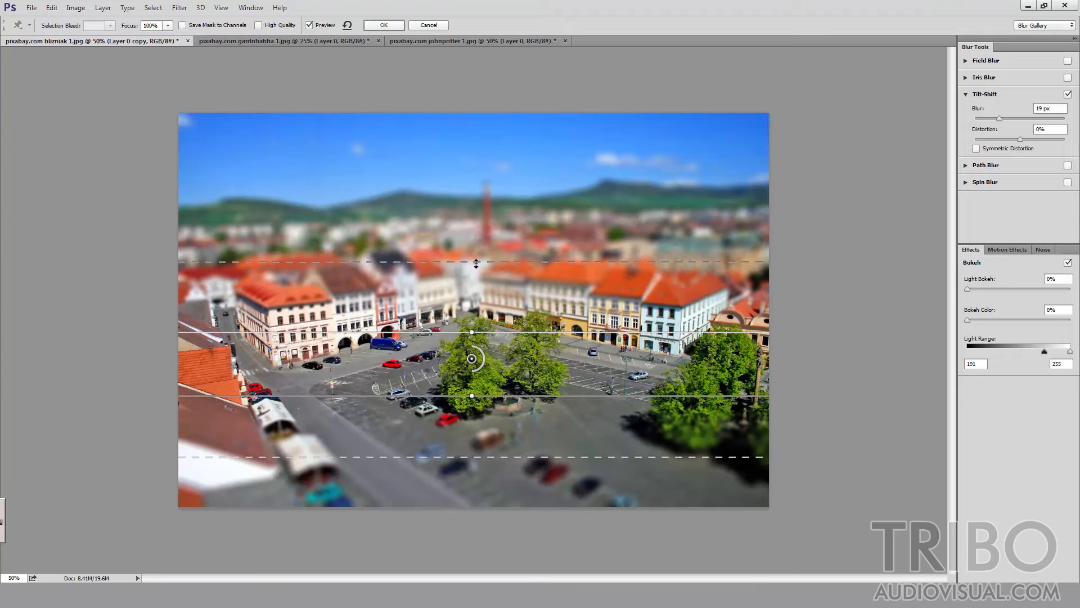
pyautogui.moveTo(477, 258); pyautogui.dragTo(477, 254)
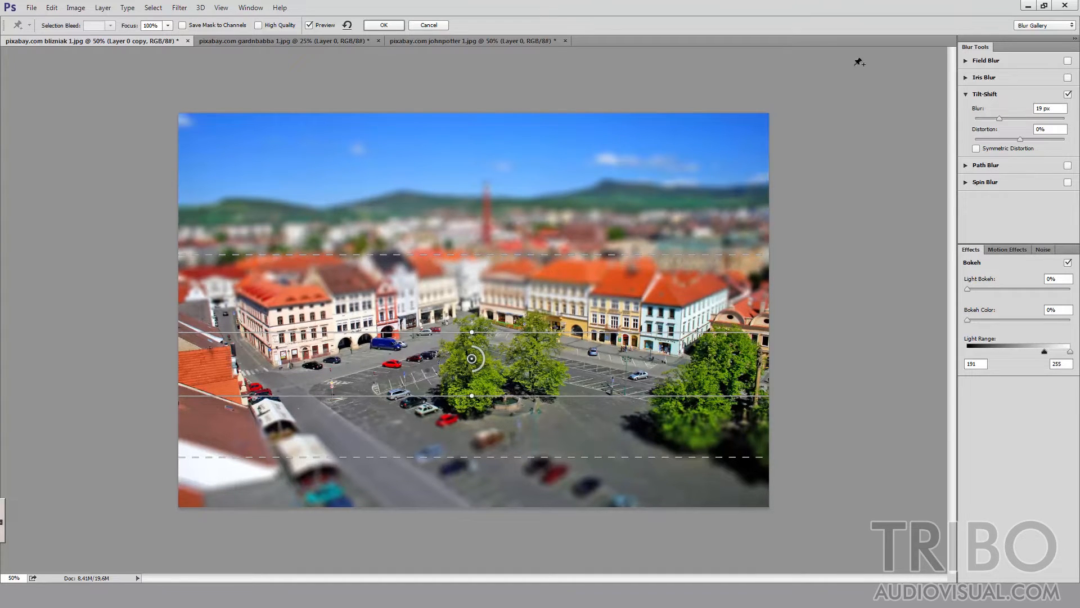
pyautogui.click(370, 27)
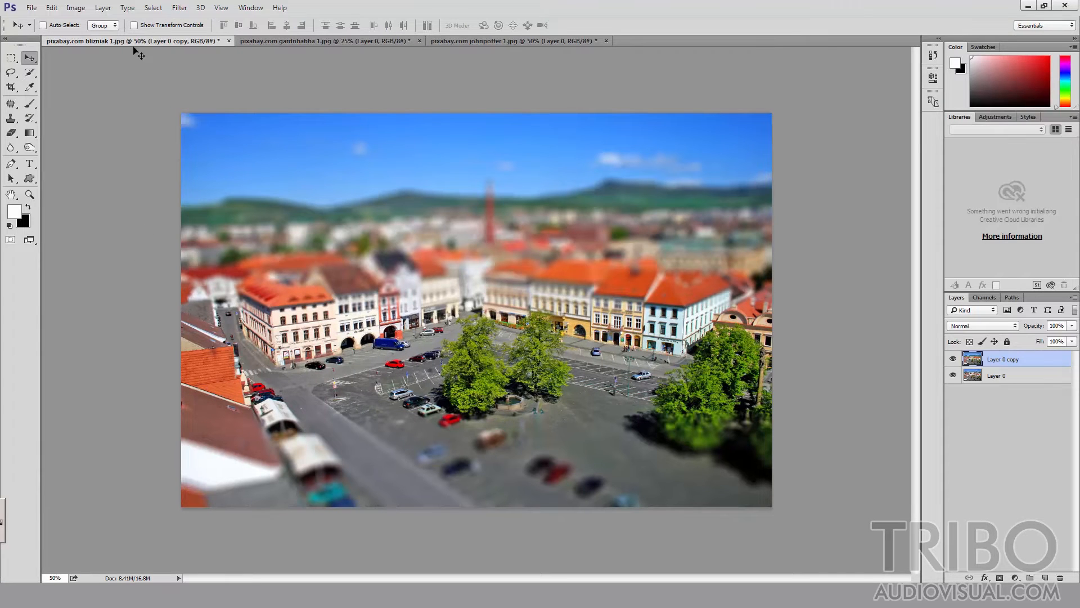
# Apply the Sharpen More filter to the blurred Layer 0 copy of the town square.
pyautogui.click(179, 8)
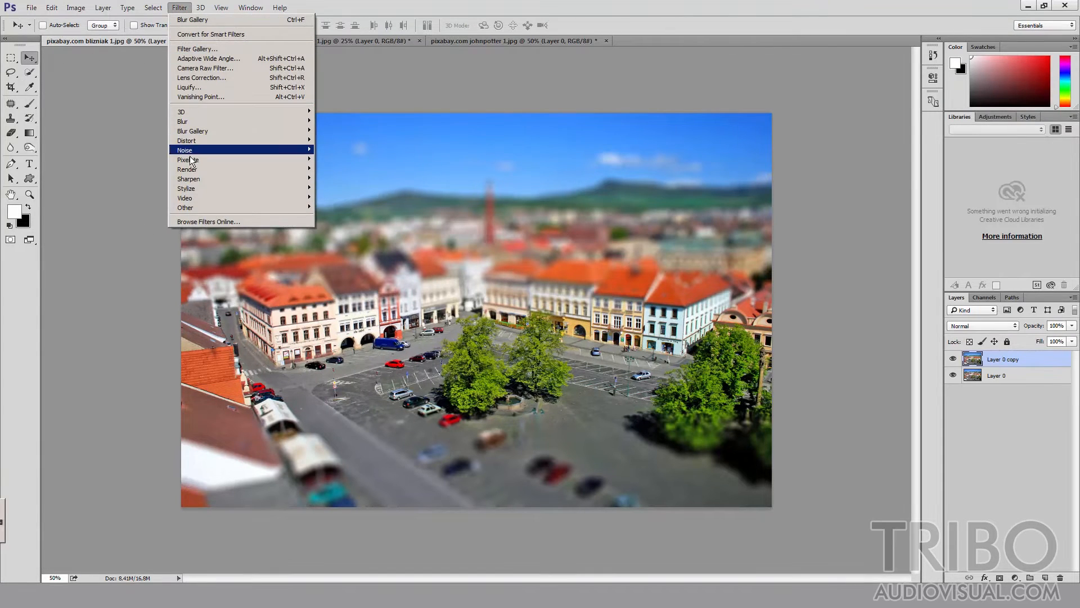
pyautogui.moveTo(200, 169)
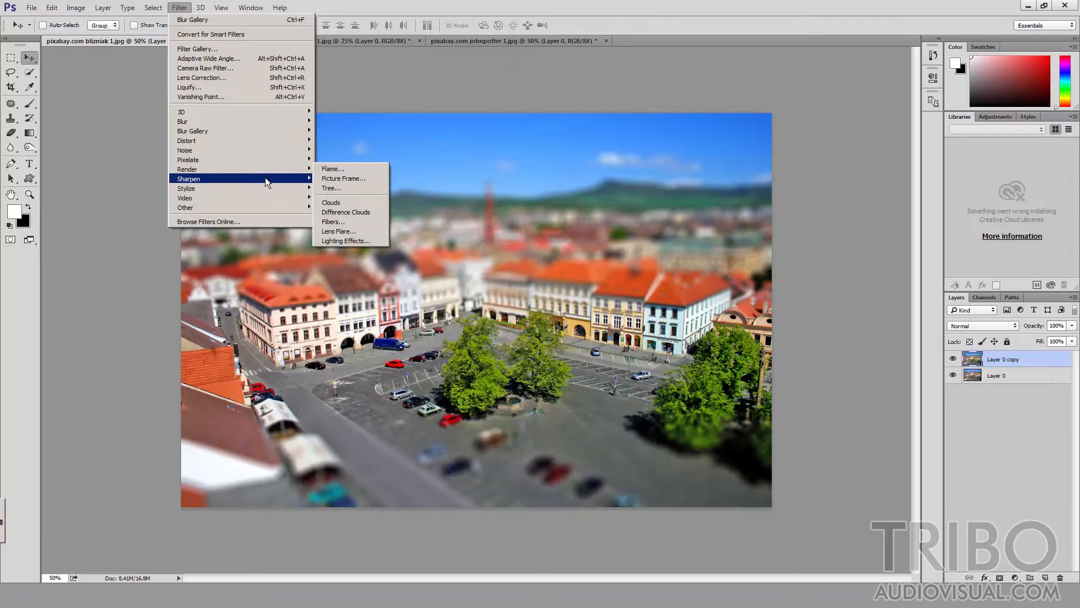
pyautogui.moveTo(265, 178)
pyautogui.click(343, 208)
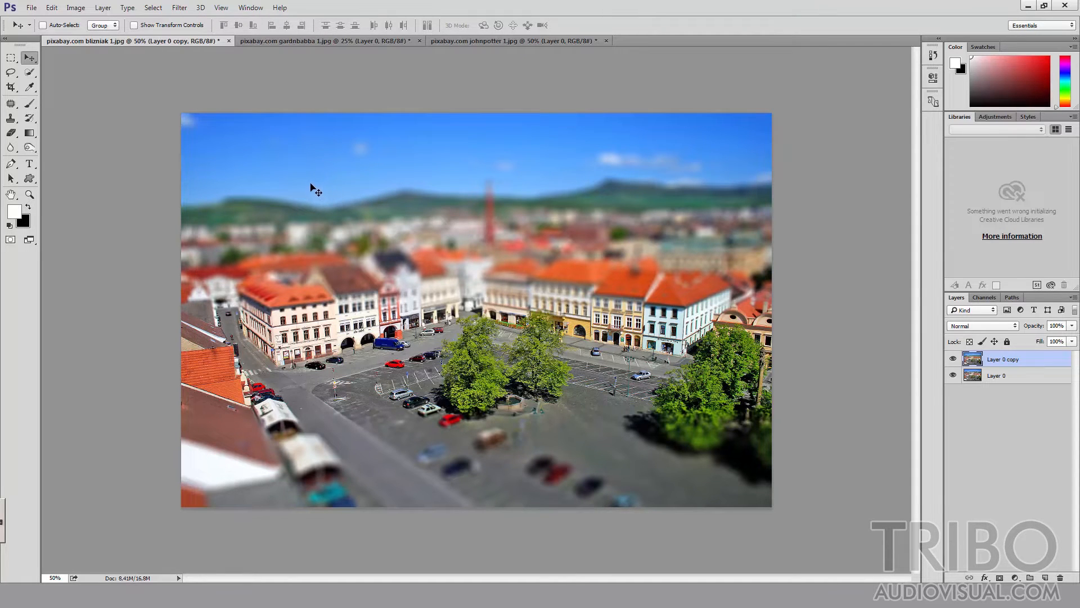
pyautogui.press('ctrl')
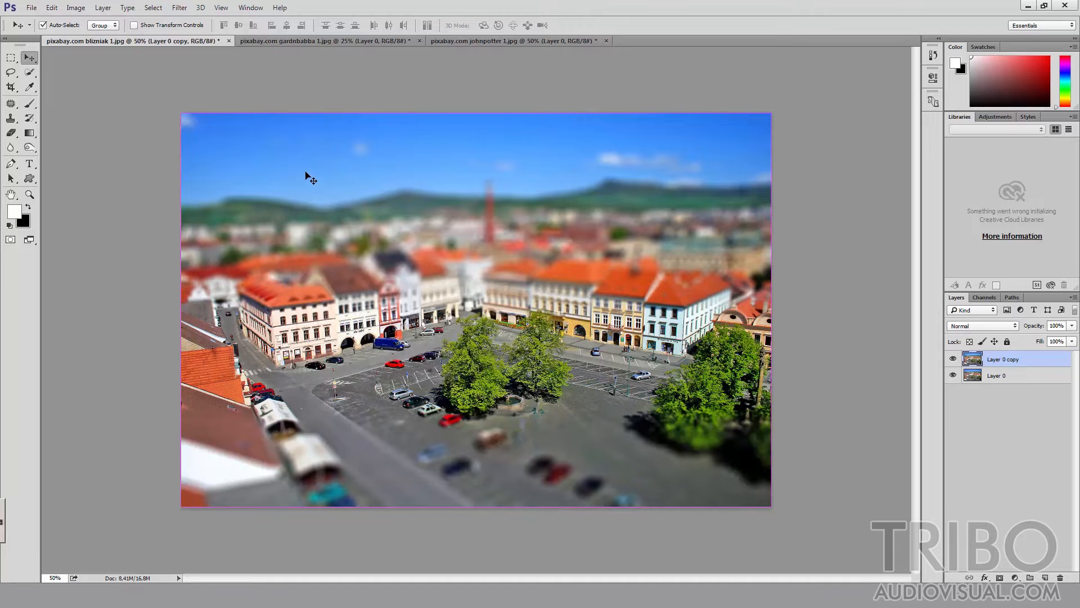
# Add a light noise with Uniform distribution to the town square's Layer 0 copy.
pyautogui.click(177, 8)
pyautogui.moveTo(224, 151)
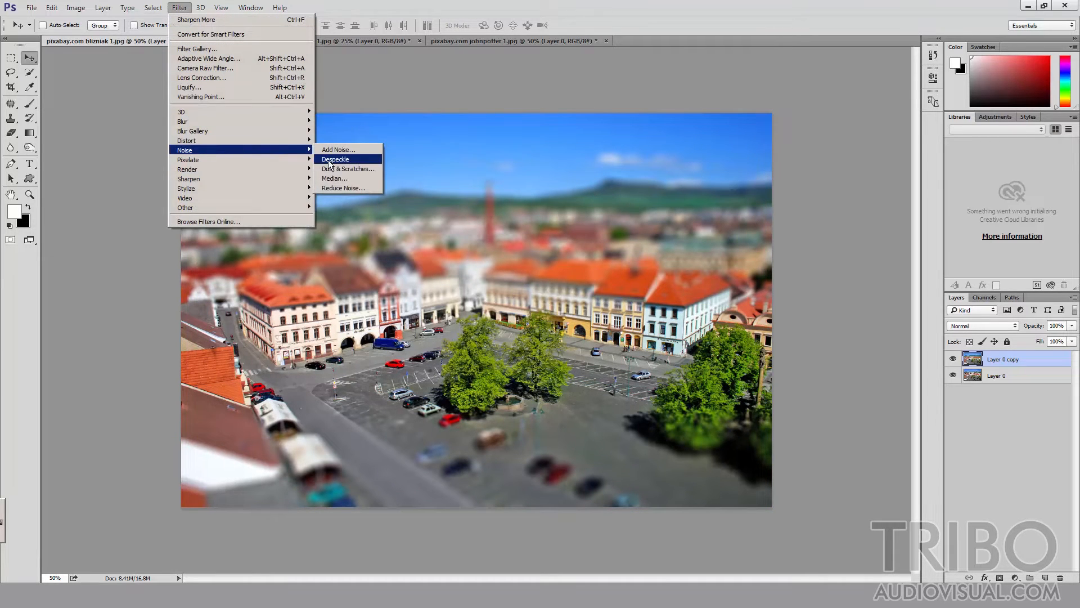
pyautogui.click(346, 150)
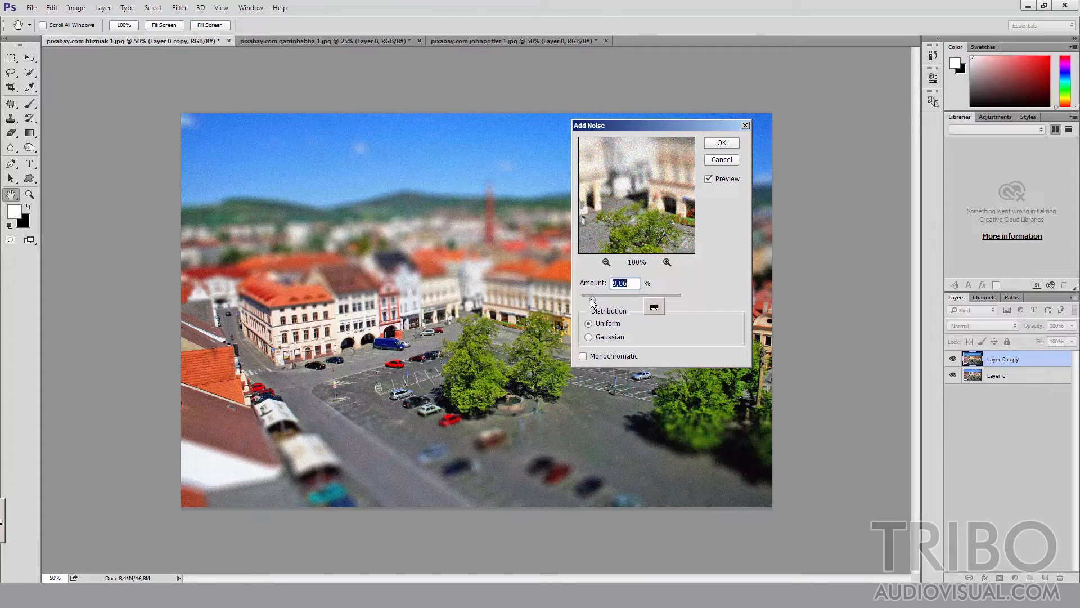
pyautogui.click(722, 143)
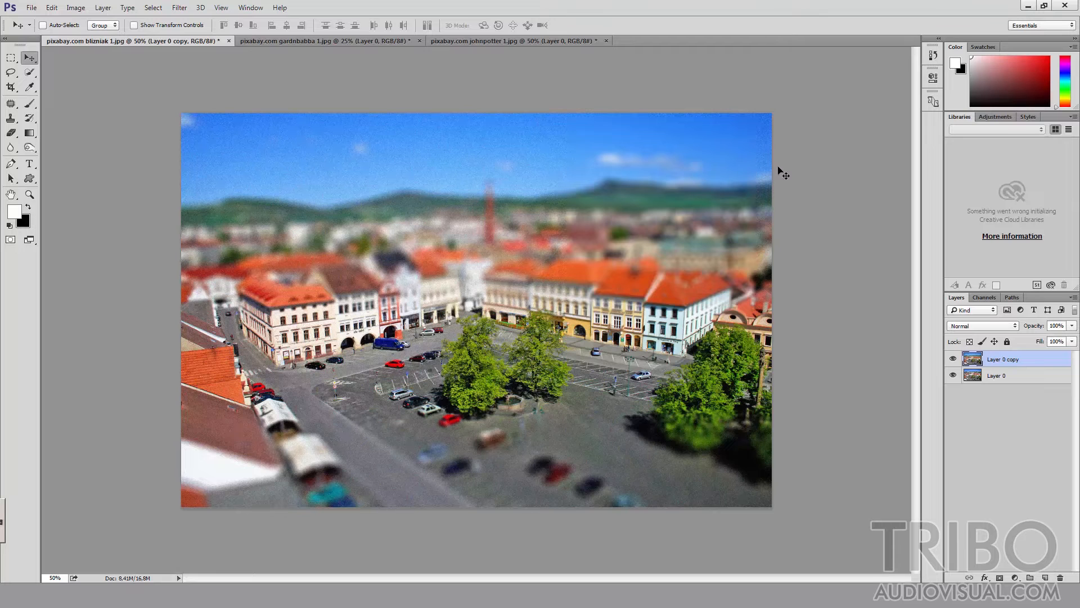
# Hide and show Layer 0 copy repeatedly to compare the miniature effect with the original photo.
pyautogui.click(954, 360)
pyautogui.click(954, 361)
pyautogui.click(953, 360)
pyautogui.click(954, 360)
# Switch to the road junction document pixabay.com gardnbabba 1.jpg and duplicate its Layer 0.
pyautogui.click(317, 41)
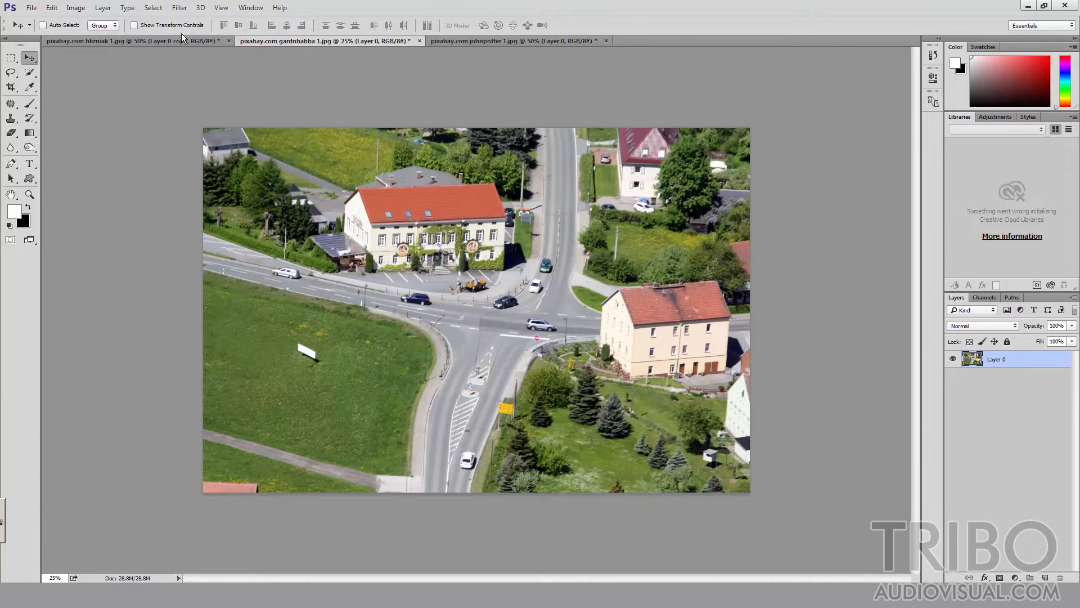
pyautogui.click(455, 42)
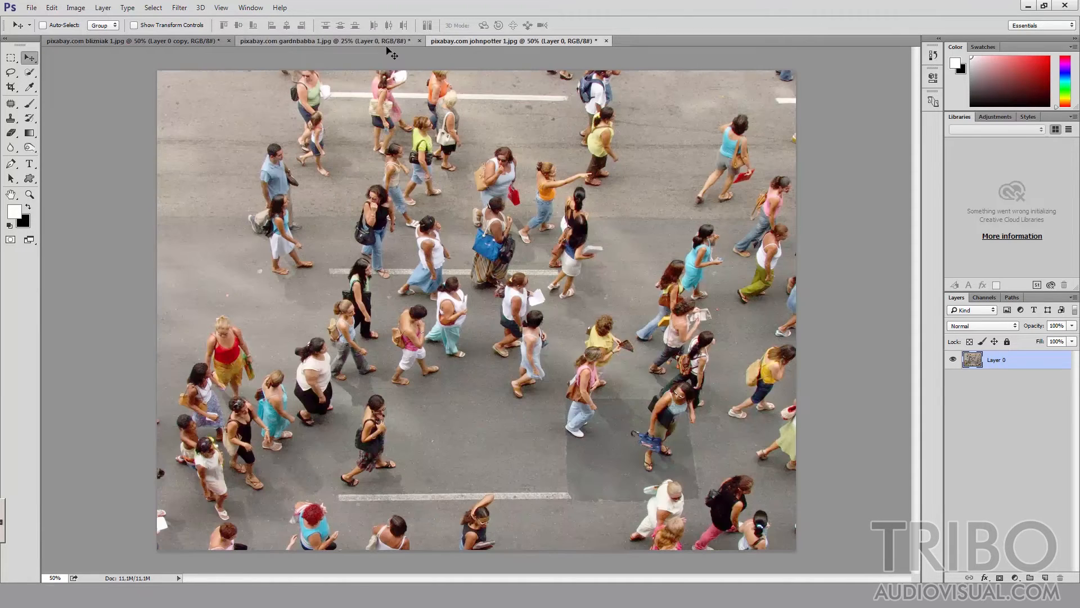
pyautogui.click(368, 42)
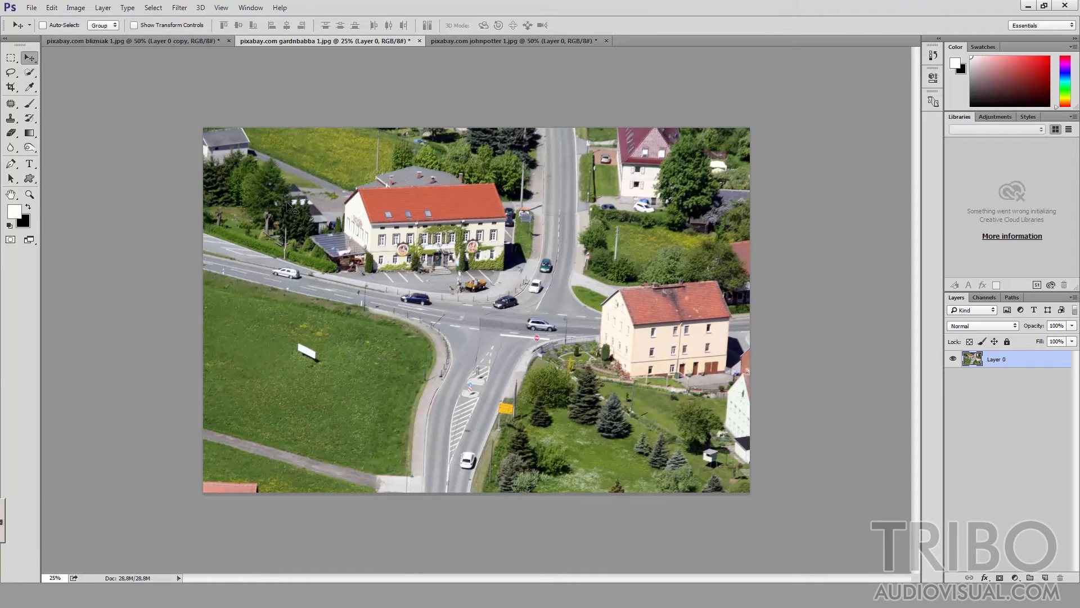
pyautogui.hotkey('ctrl', 'j')
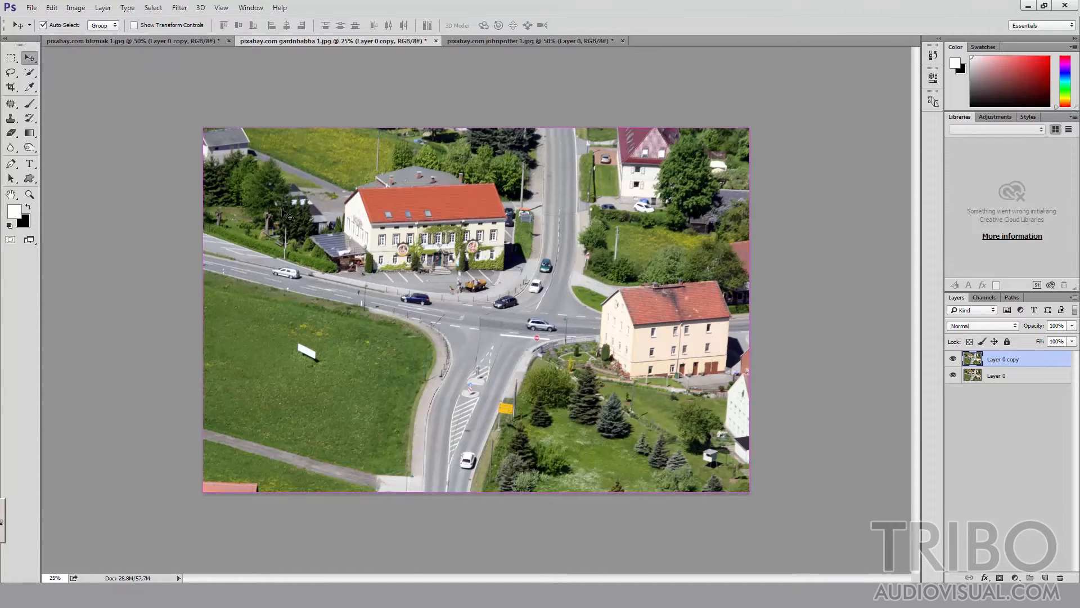
# Apply a Vibrance adjustment to the junction's Layer 0 copy with vibrance 20 and saturation 25.
pyautogui.click(75, 8)
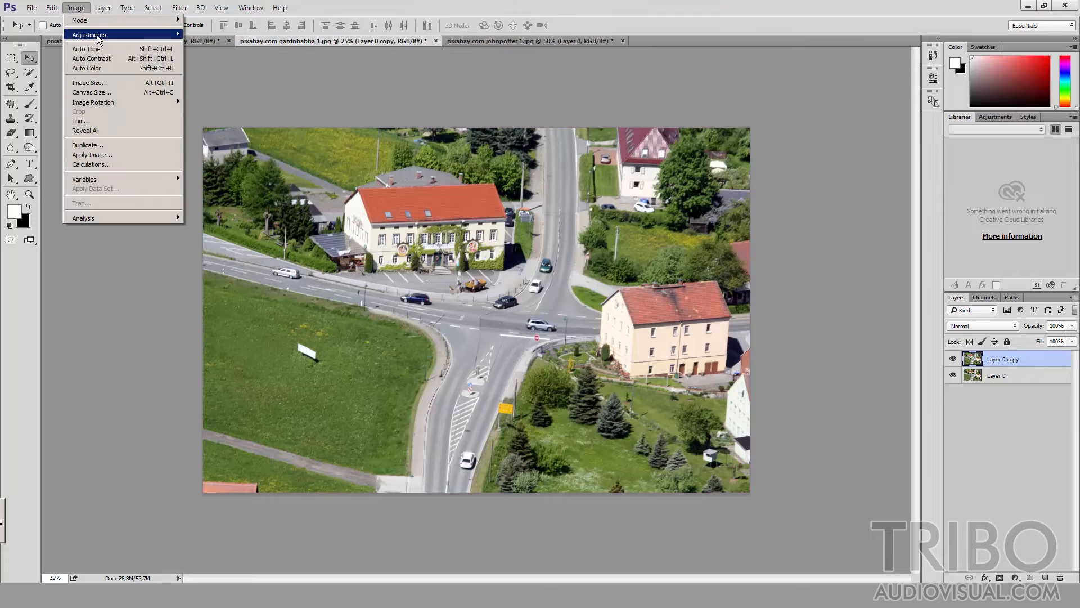
pyautogui.moveTo(169, 35)
pyautogui.click(207, 78)
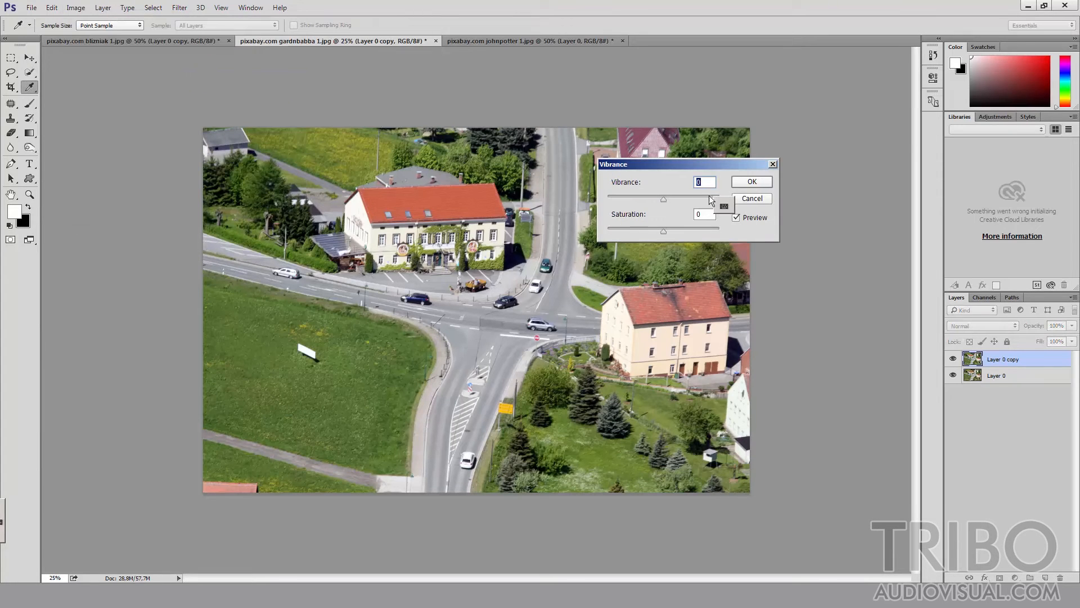
pyautogui.write('10')
pyautogui.write('15')
pyautogui.doubleClick(708, 215)
pyautogui.write('25')
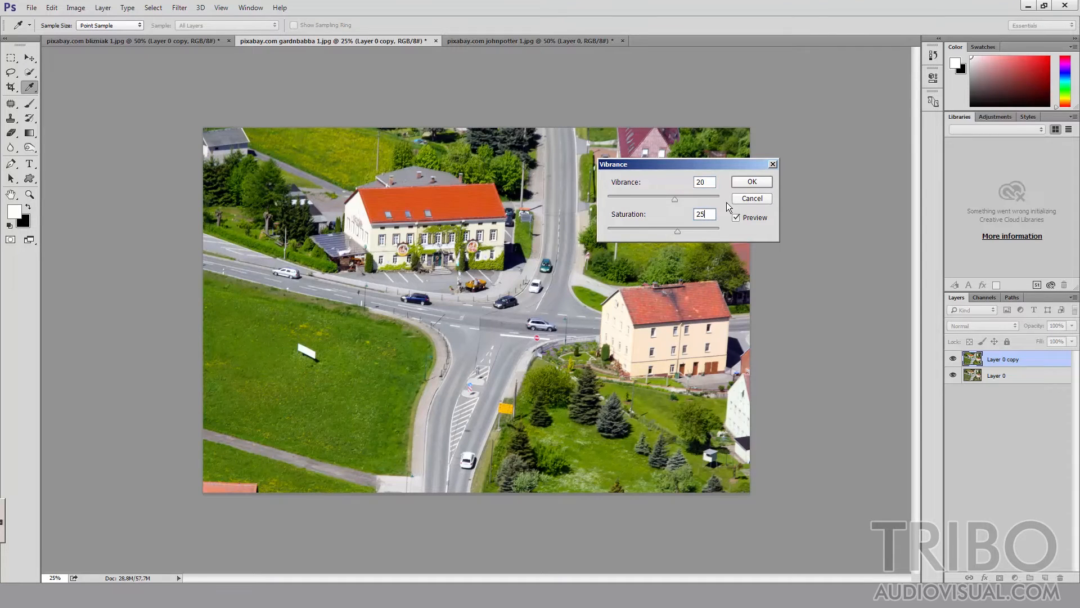
pyautogui.click(752, 181)
pyautogui.press('v')
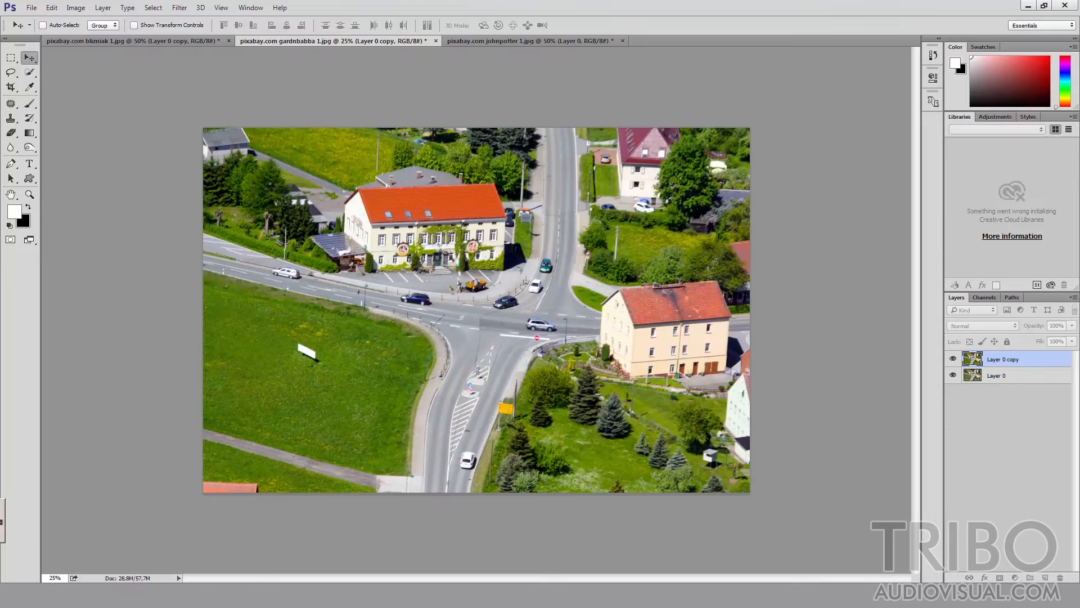
# Start a Tilt-Shift blur on the junction's Layer 0 copy and rotate the focus band to follow the slanting road.
pyautogui.click(76, 8)
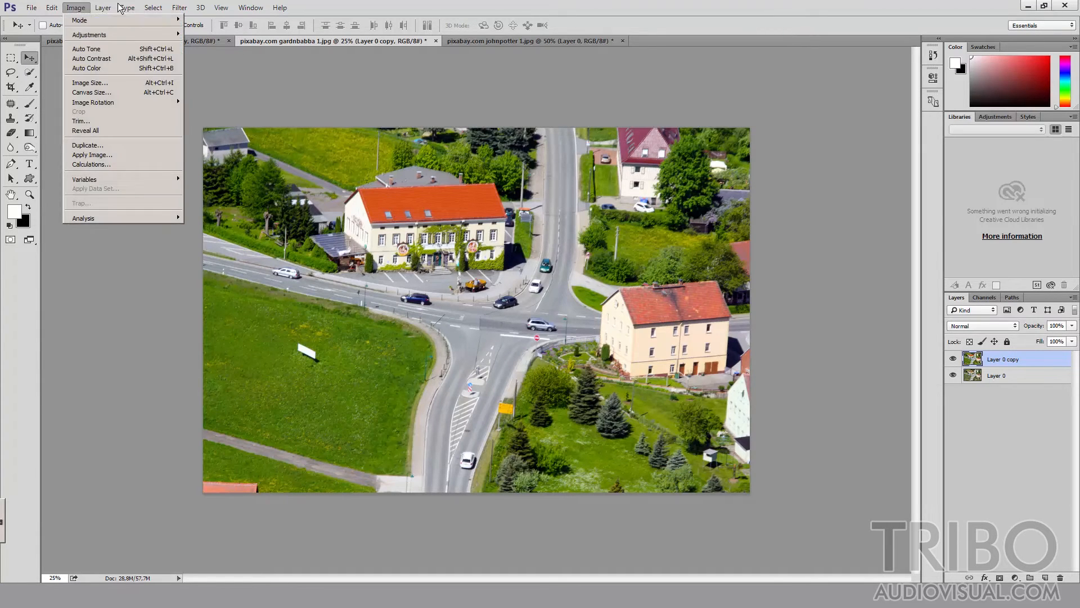
pyautogui.moveTo(181, 7)
pyautogui.moveTo(208, 132)
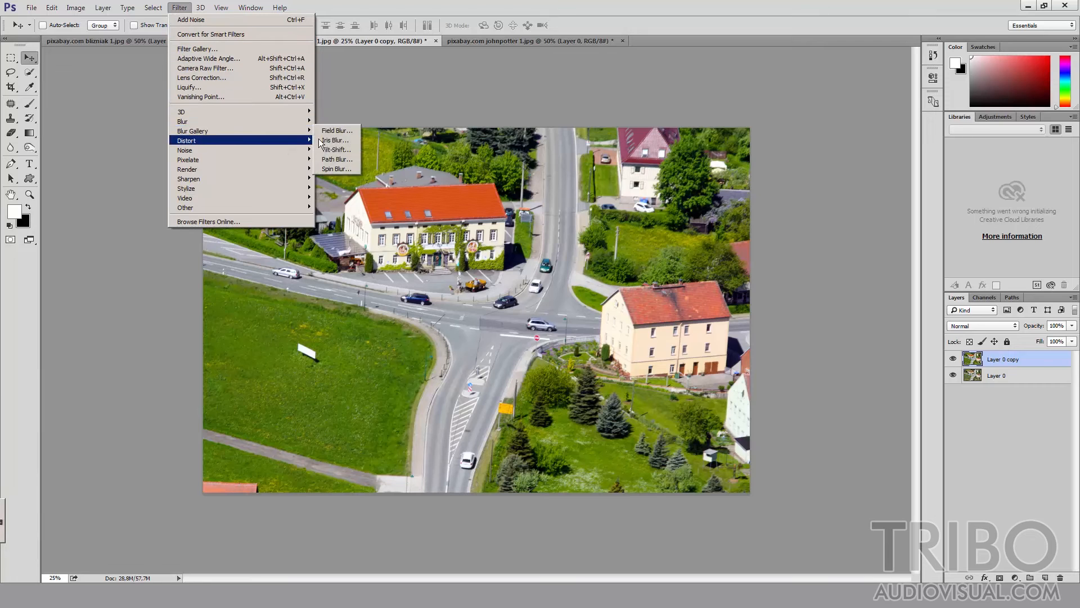
pyautogui.click(343, 147)
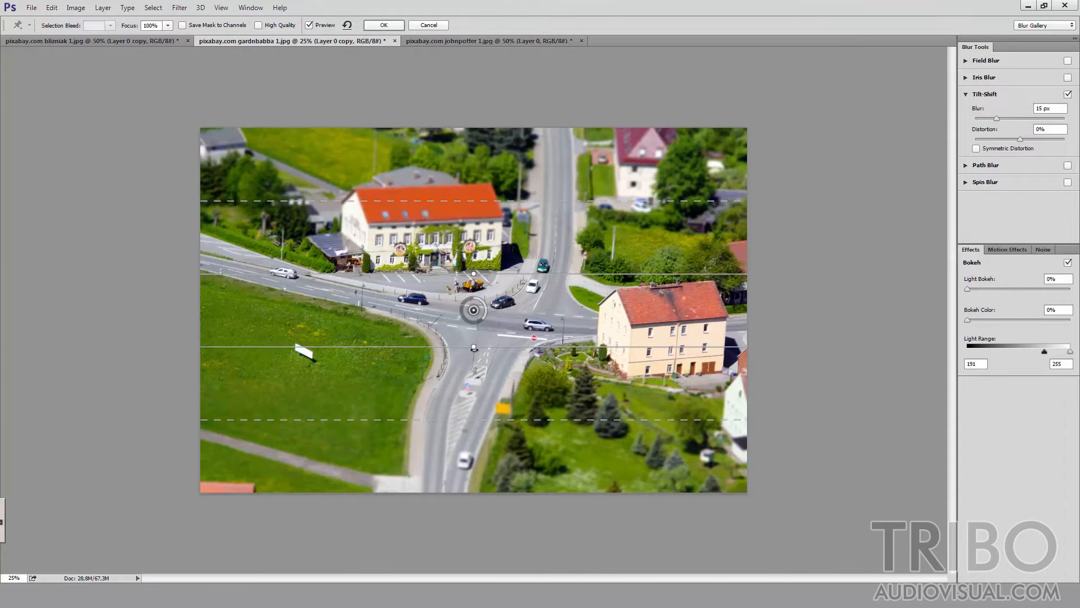
pyautogui.moveTo(474, 347); pyautogui.dragTo(468, 345)
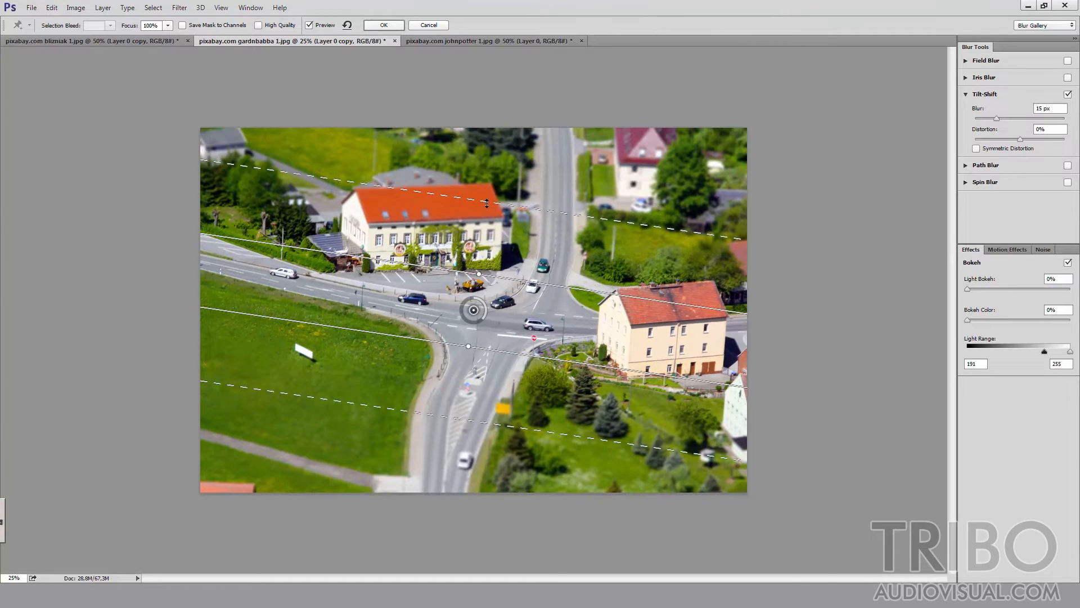
# Set the junction's Tilt-Shift blur to 47 px, reshape the focus band to cover the road and orange-roofed house, and apply it.
pyautogui.moveTo(488, 203); pyautogui.dragTo(487, 218)
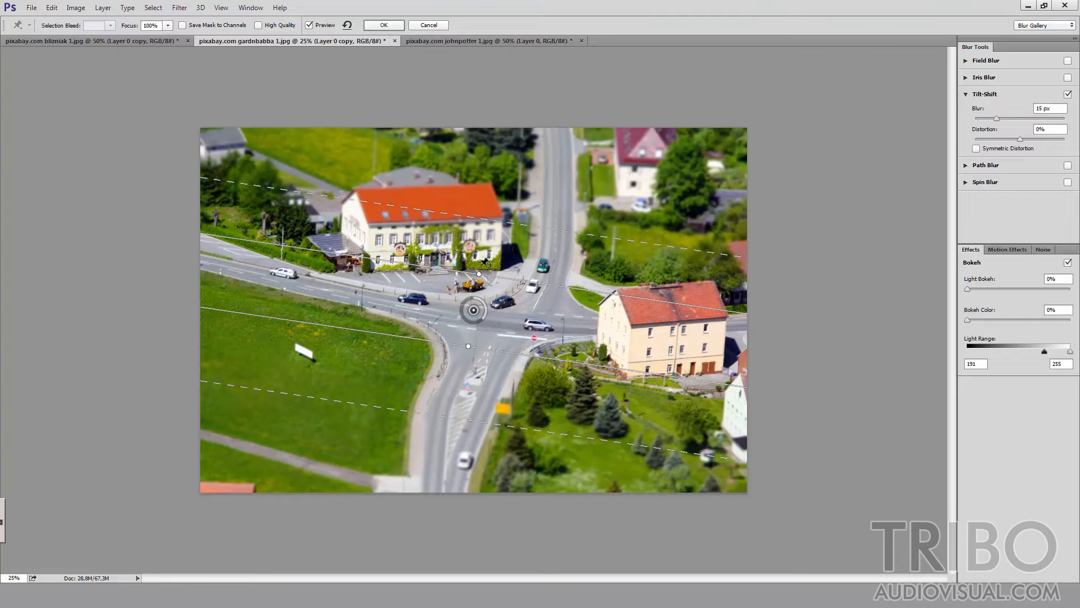
pyautogui.moveTo(481, 320); pyautogui.dragTo(466, 322)
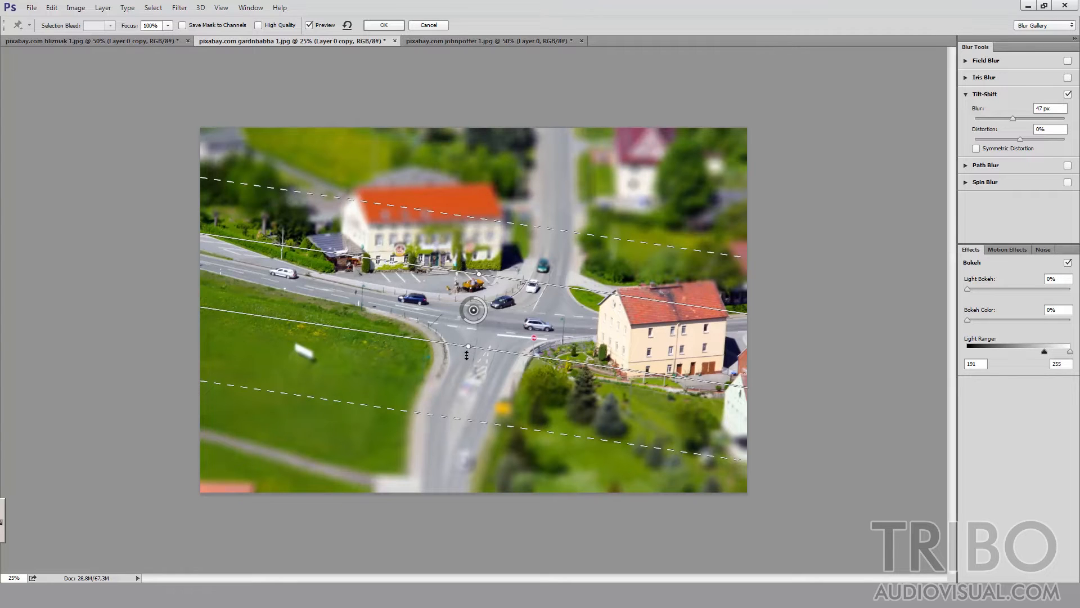
pyautogui.moveTo(467, 353); pyautogui.dragTo(471, 331)
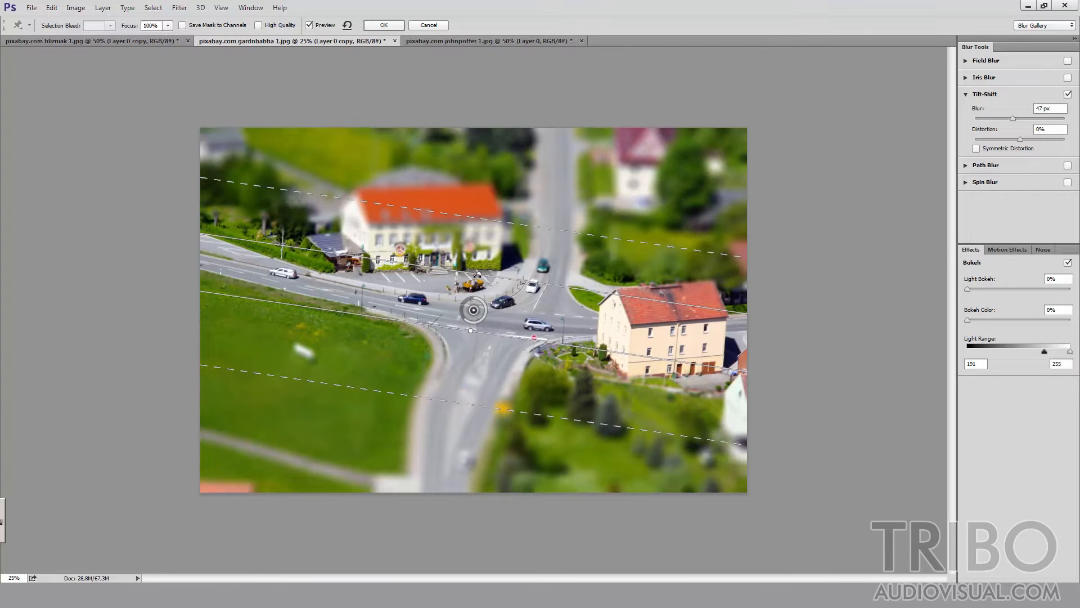
pyautogui.moveTo(479, 272); pyautogui.dragTo(485, 257)
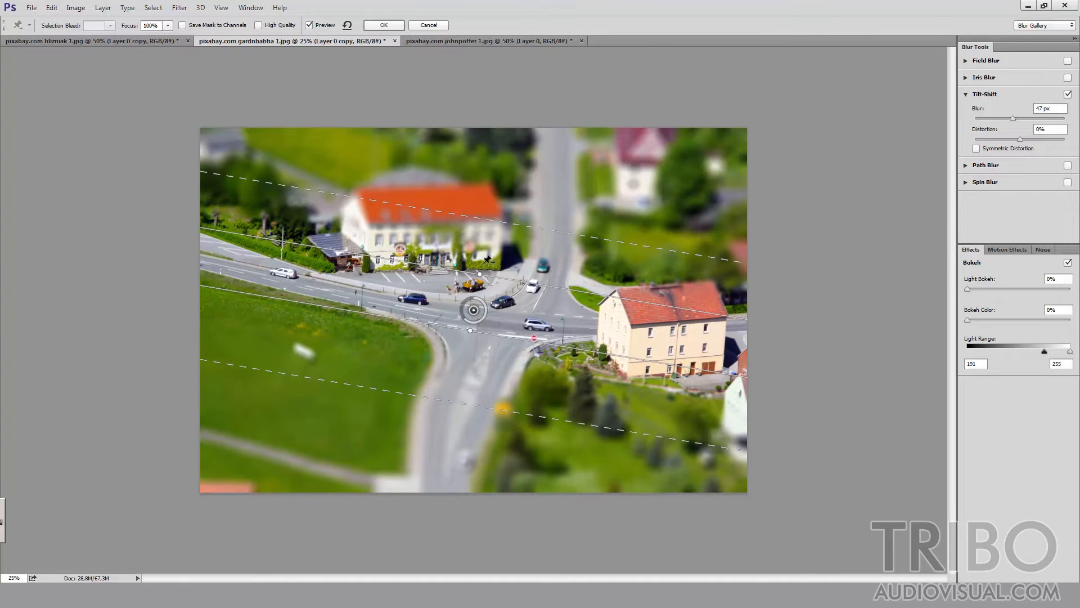
pyautogui.moveTo(483, 266); pyautogui.dragTo(482, 258)
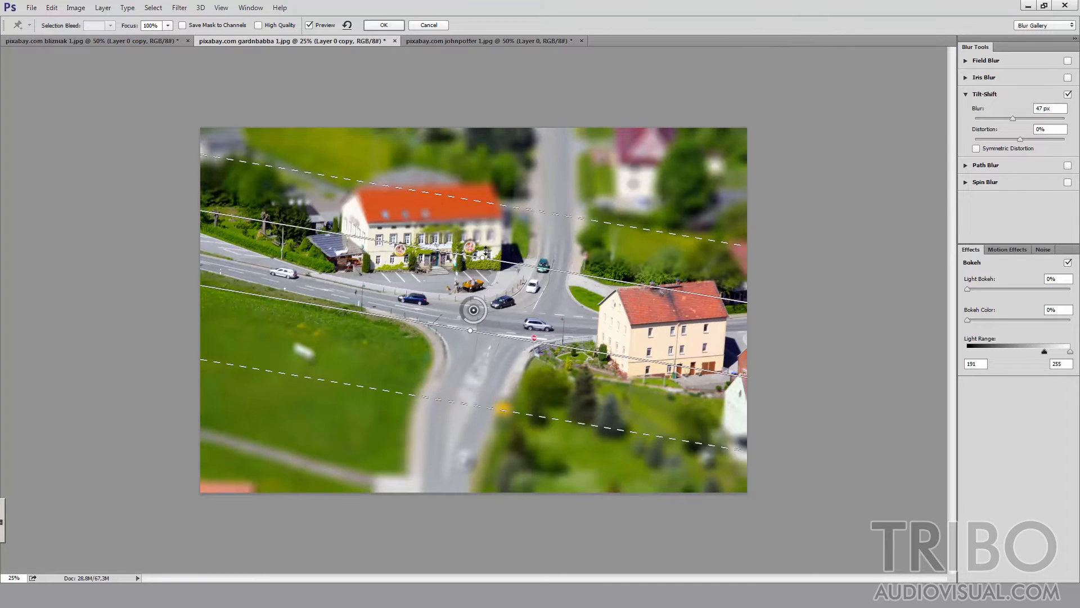
pyautogui.moveTo(487, 248); pyautogui.dragTo(488, 246)
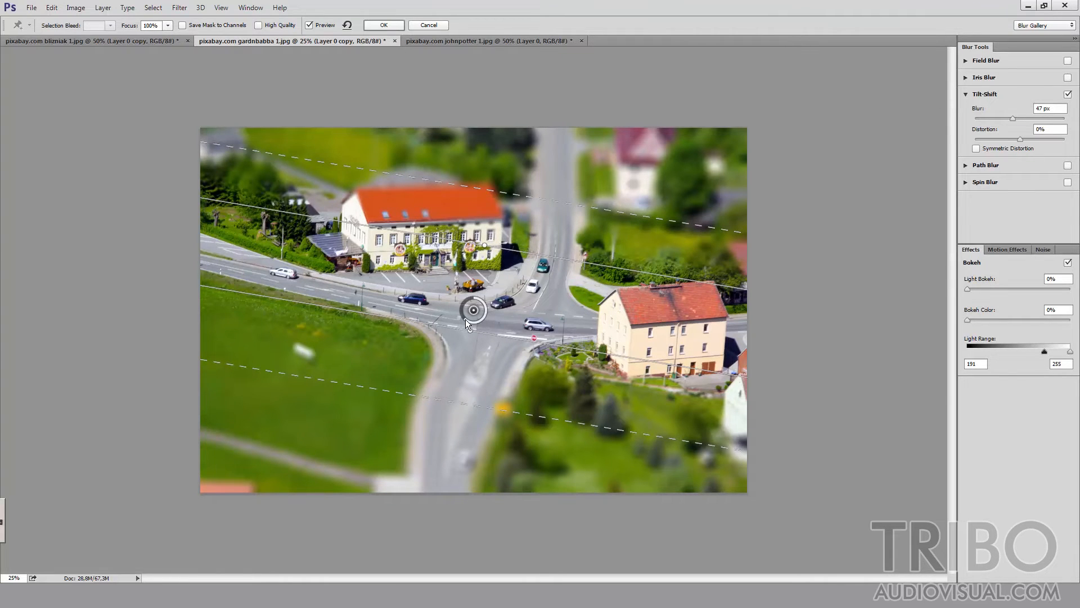
pyautogui.click(384, 26)
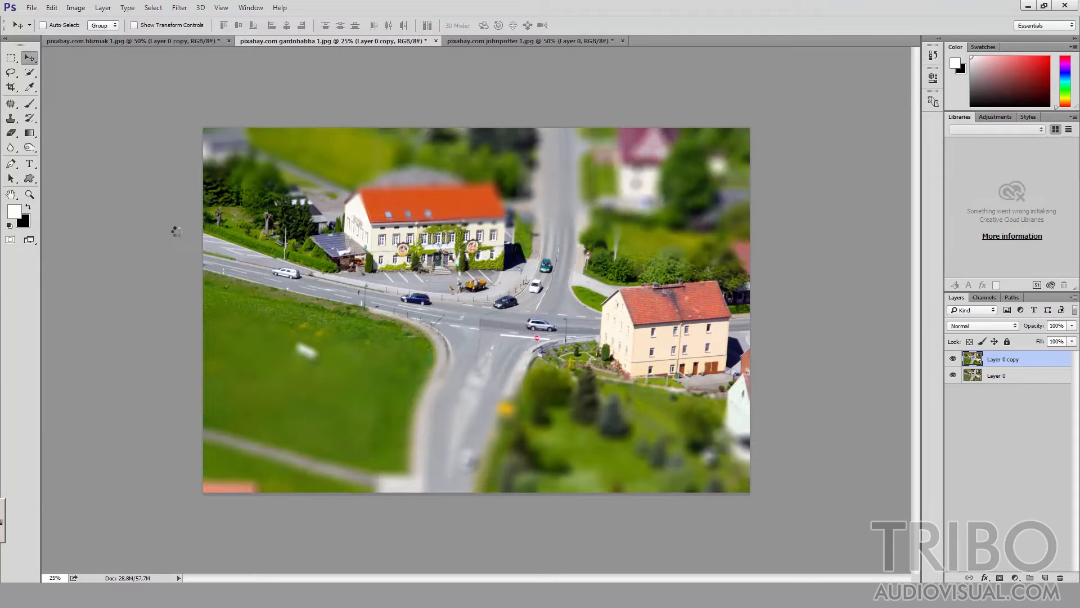
# Add uniform, non-monochromatic noise to the junction's Layer 0 copy, adjusting the noise amount.
pyautogui.click(153, 8)
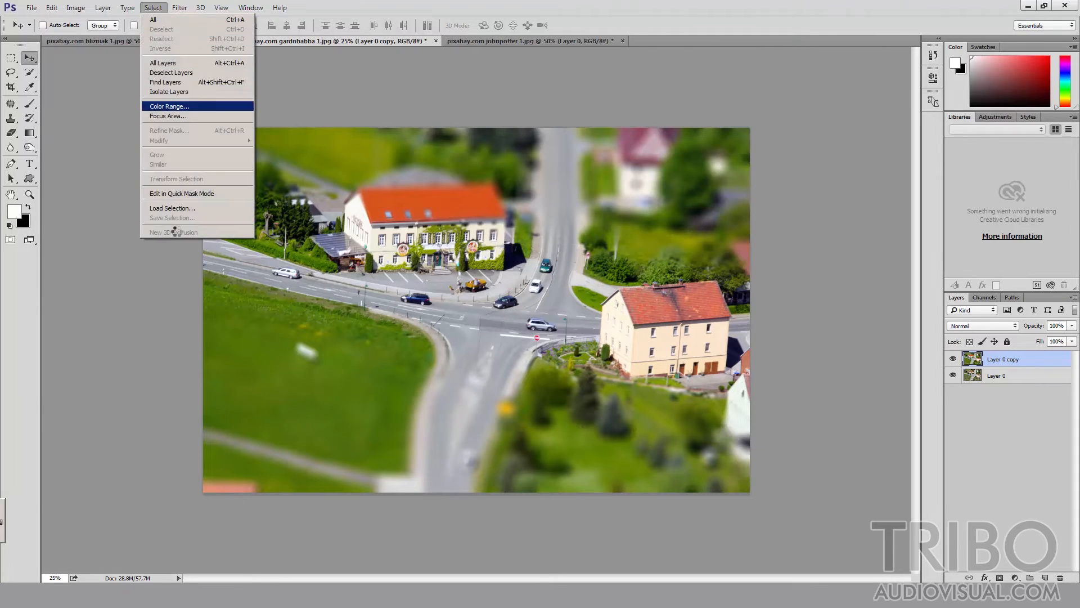
pyautogui.moveTo(179, 8)
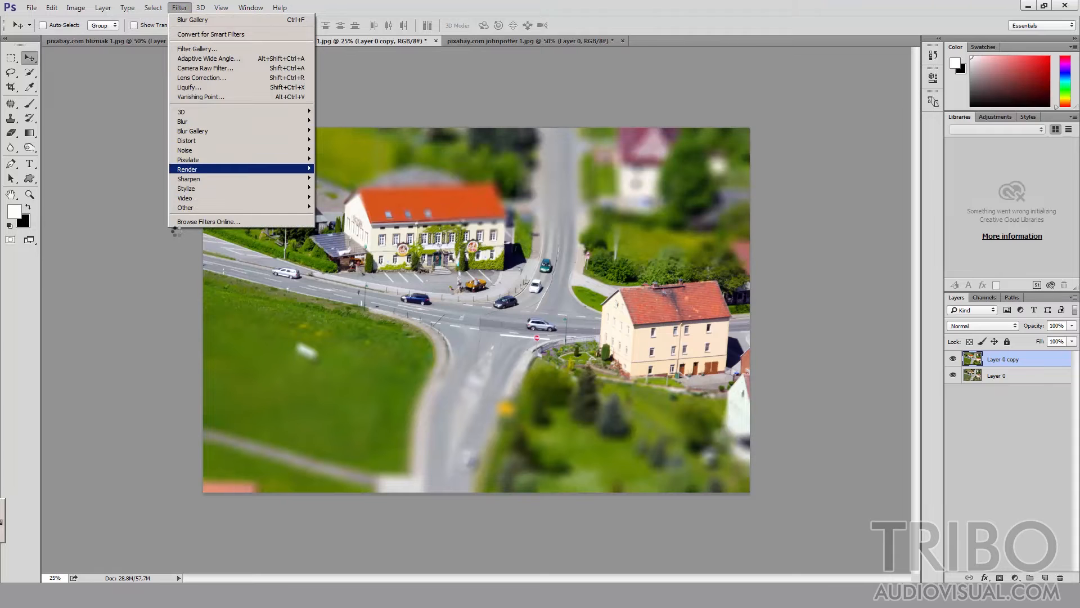
pyautogui.click(338, 149)
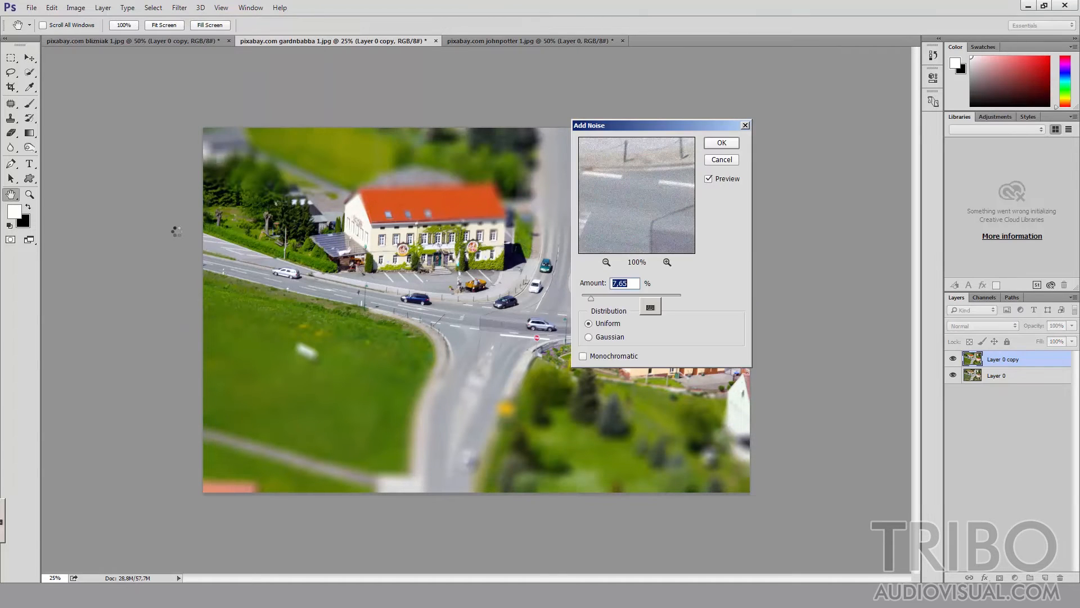
pyautogui.moveTo(590, 298); pyautogui.dragTo(599, 298)
pyautogui.press('Return')
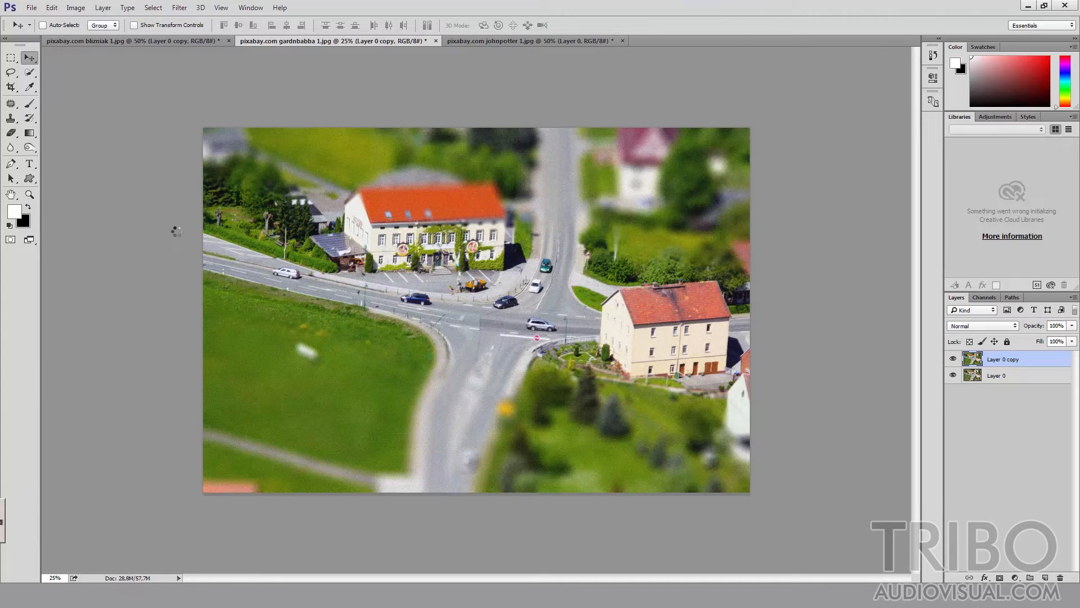
# Toggle the visibility of the junction's Layer 0 copy to compare the miniature effect with the original photo.
pyautogui.hotkey('ctrl', ',')
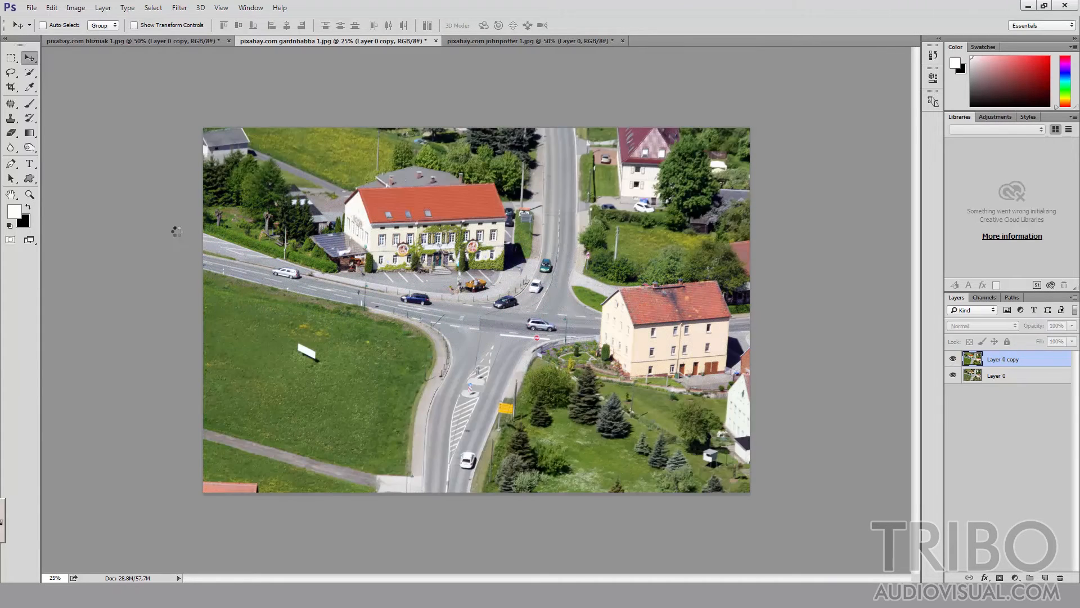
pyautogui.hotkey('ctrl', ',')
pyautogui.hotkey('ctrl', ',')
pyautogui.hotkey('ctrl', ',')
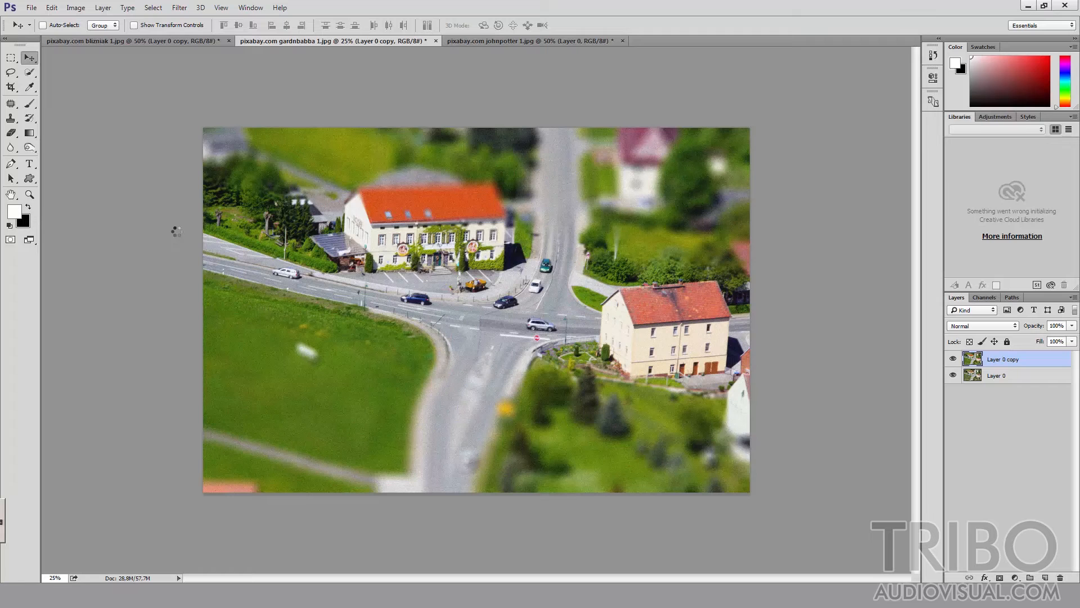
# Switch to the pedestrian crowd document pixabay.com johnpotter 1.jpg and duplicate its Layer 0.
pyautogui.hotkey('ctrl', 'Tab')
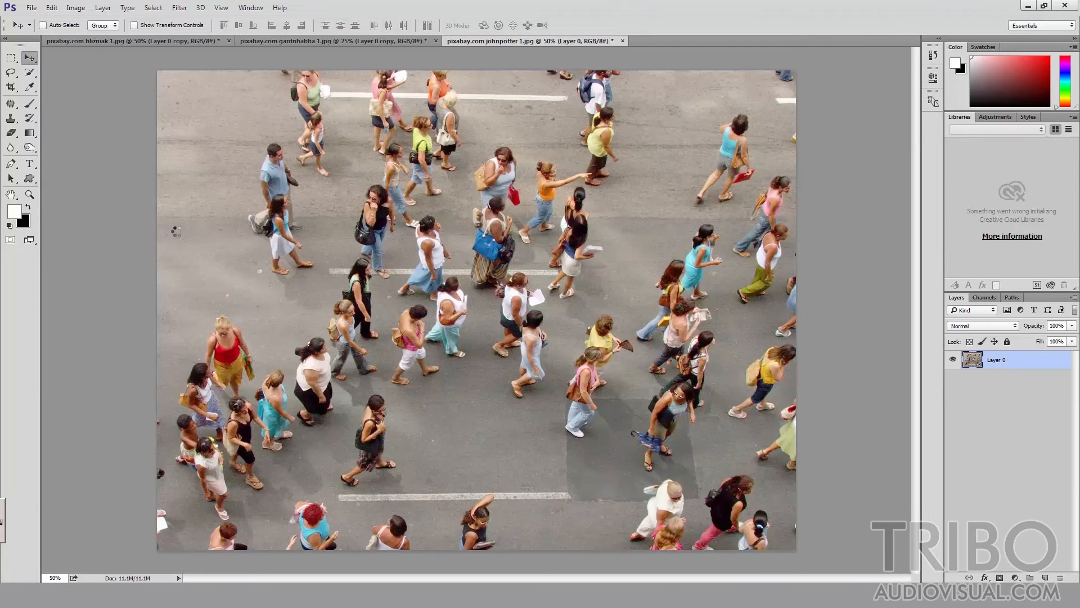
pyautogui.hotkey('ctrl', '-')
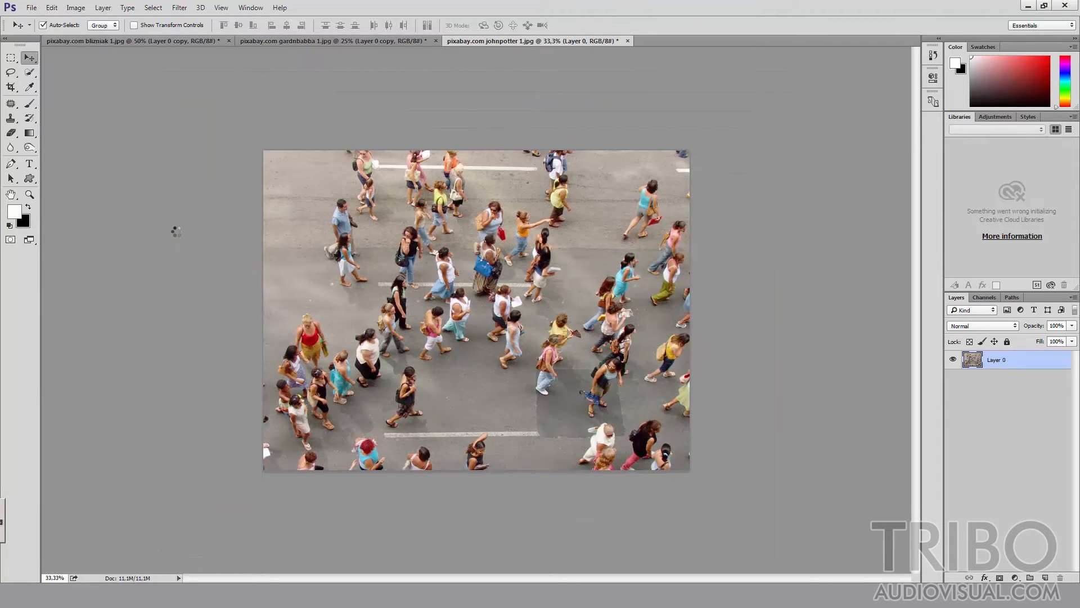
pyautogui.hotkey('ctrl', 'j')
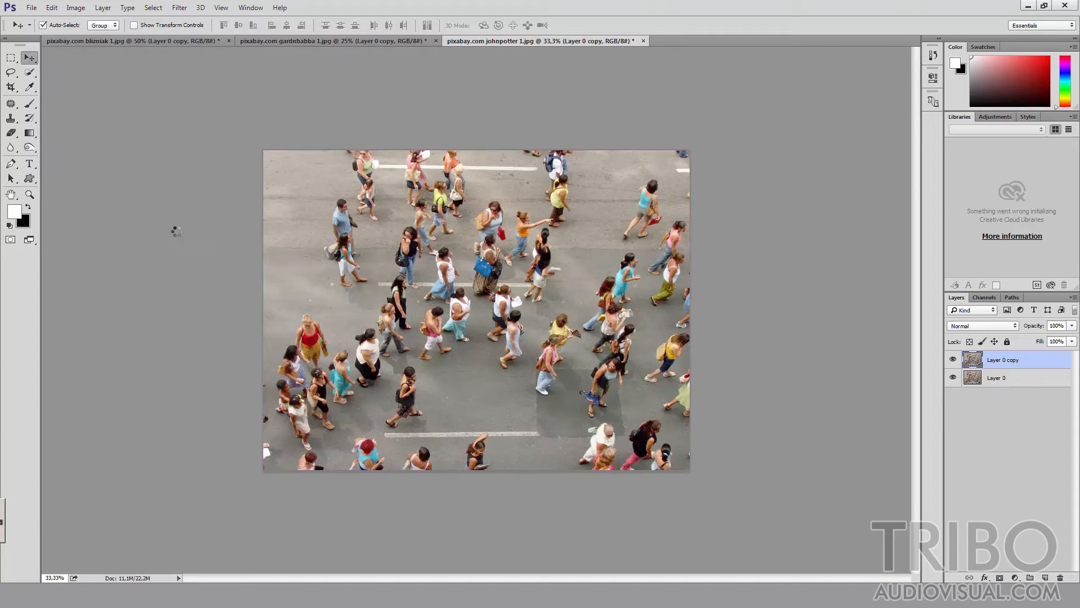
# Brighten the crowd's Layer 0 copy with a Curves adjustment that maps input 121 to output 145.
pyautogui.click(76, 8)
pyautogui.moveTo(90, 35)
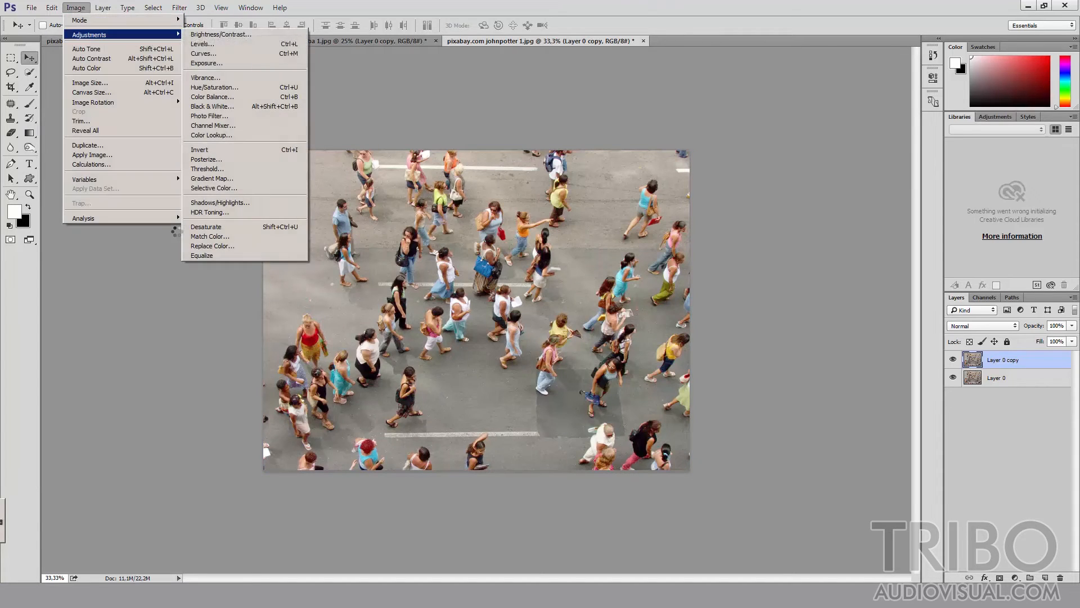
pyautogui.click(204, 54)
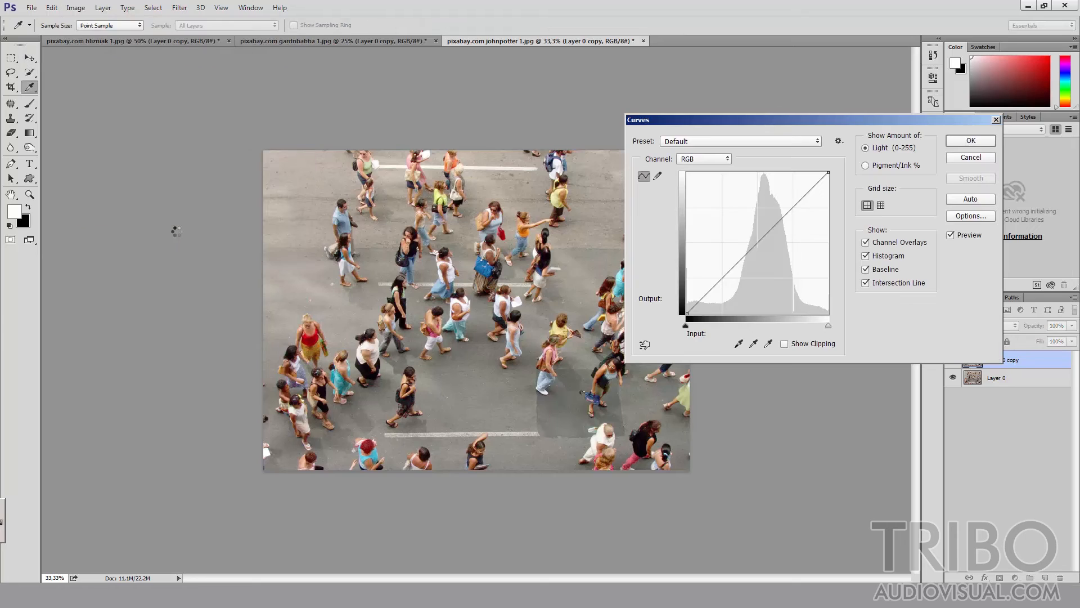
pyautogui.moveTo(754, 246); pyautogui.dragTo(754, 233)
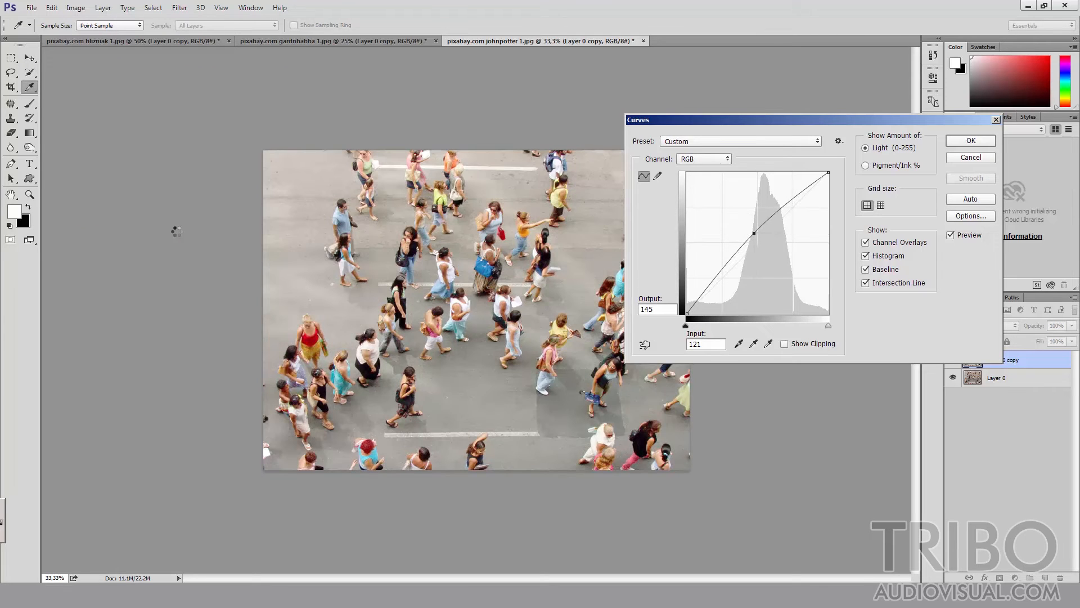
pyautogui.press('Return')
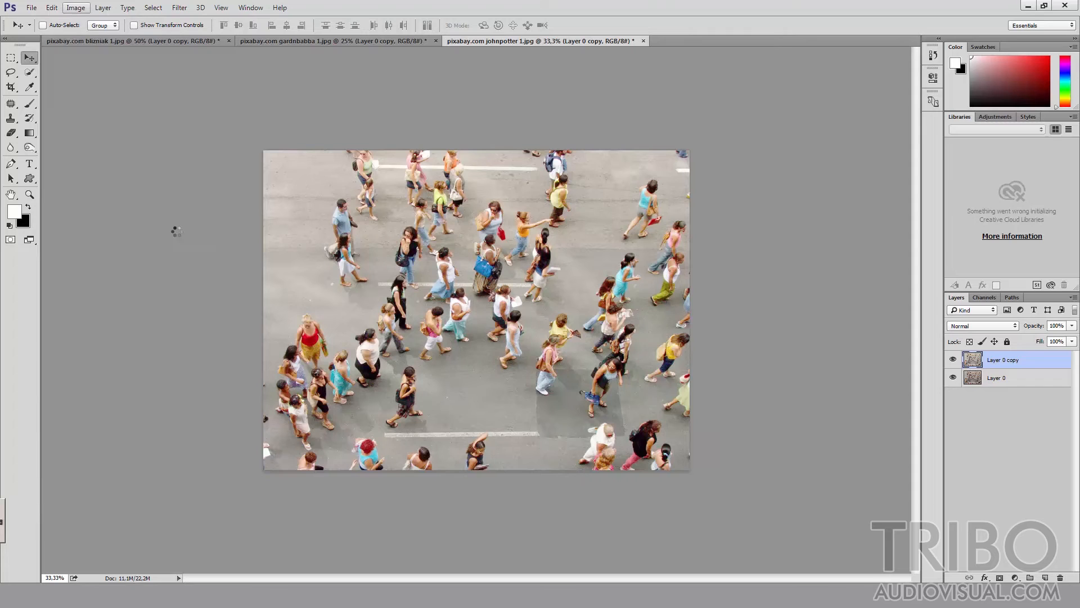
# Start a second Curves adjustment on the crowd copy with a lowered shadow point and a highlight point at input 170, output 177.
pyautogui.click(76, 8)
pyautogui.moveTo(90, 35)
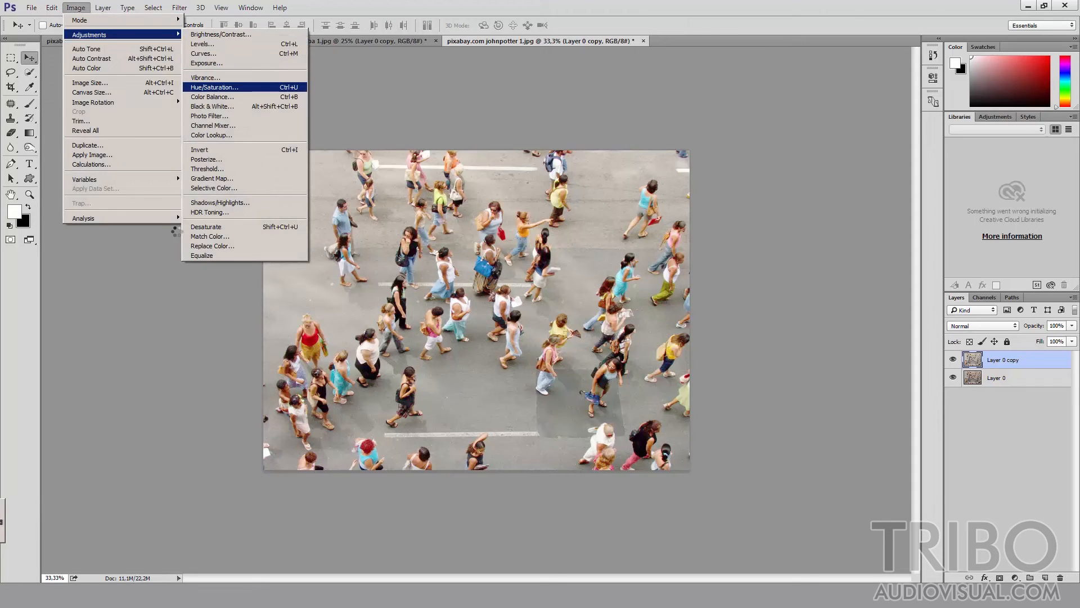
pyautogui.press('Up')
pyautogui.press('Up')
pyautogui.press('Up')
pyautogui.press('Return')
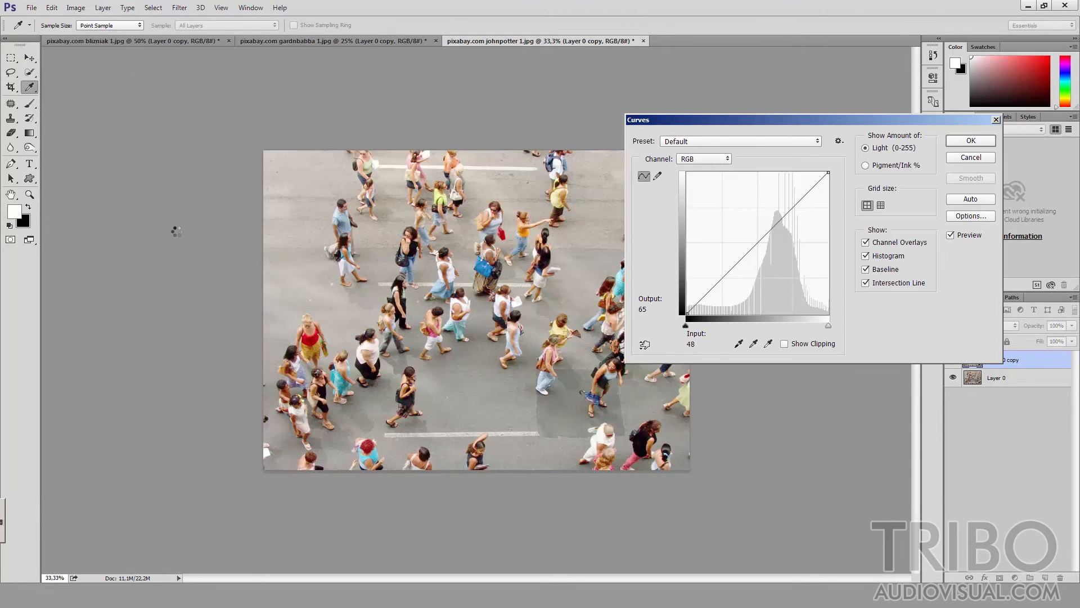
pyautogui.moveTo(723, 279); pyautogui.dragTo(727, 286)
pyautogui.moveTo(785, 220); pyautogui.dragTo(781, 213)
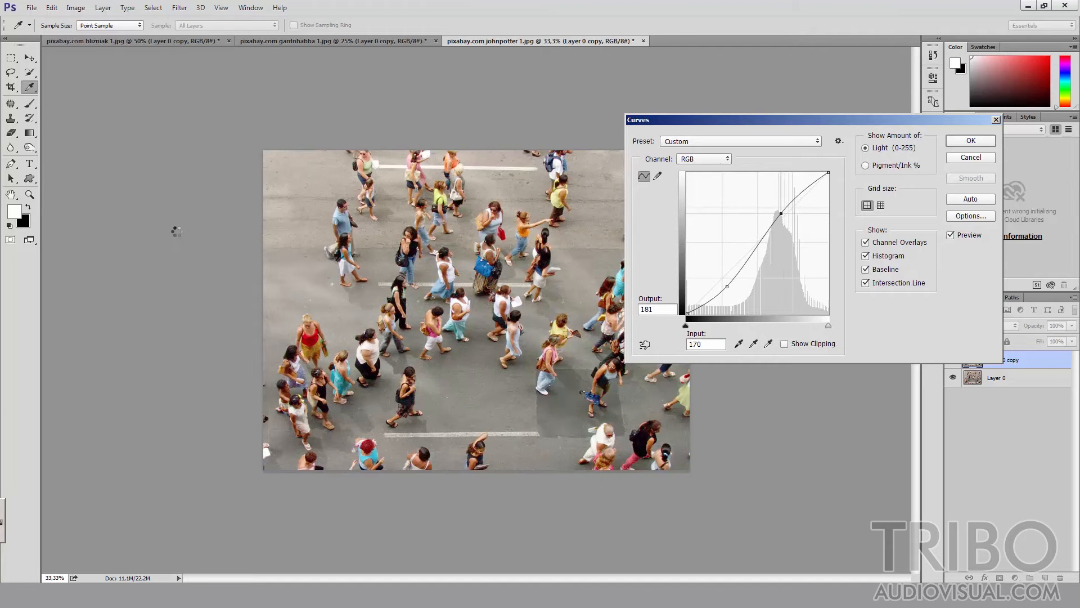
pyautogui.press('Down')
pyautogui.press('Down')
pyautogui.press('Down')
pyautogui.press('Down')
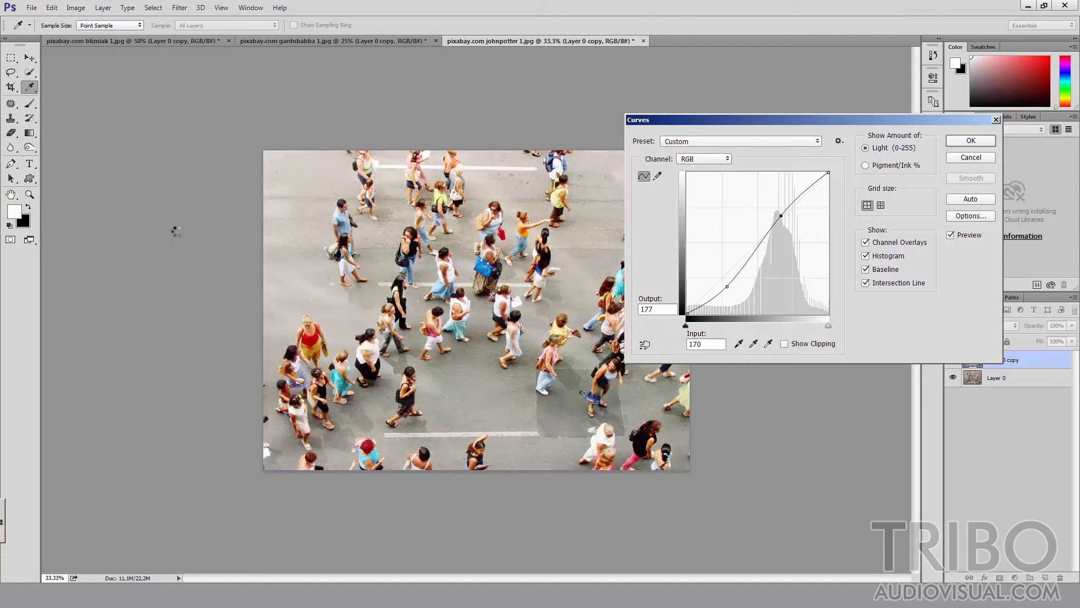
# Refine the contrast curve to input 70, output 56 in the shadows and input 166, output 175 in the highlights, and apply it.
pyautogui.moveTo(727, 287); pyautogui.dragTo(728, 280)
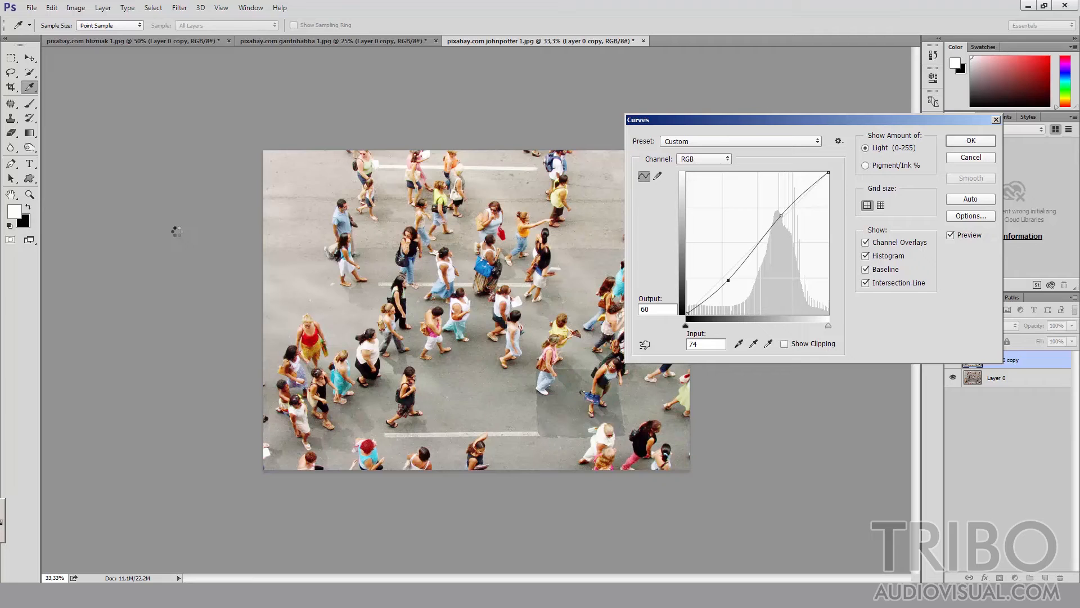
pyautogui.moveTo(781, 215); pyautogui.dragTo(777, 213)
pyautogui.moveTo(728, 280); pyautogui.dragTo(729, 283)
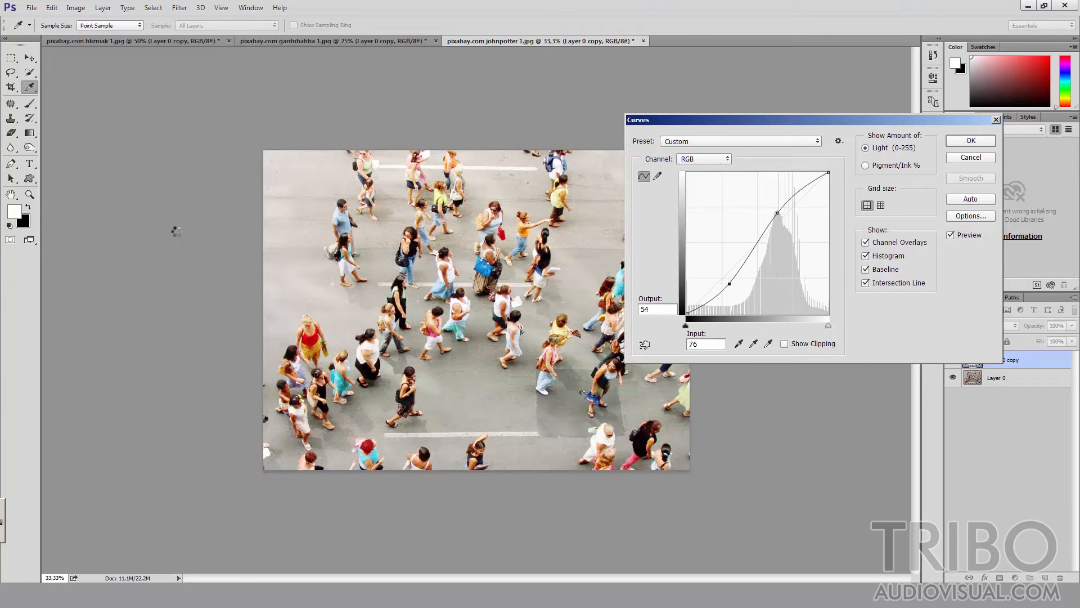
pyautogui.moveTo(778, 213); pyautogui.dragTo(778, 216)
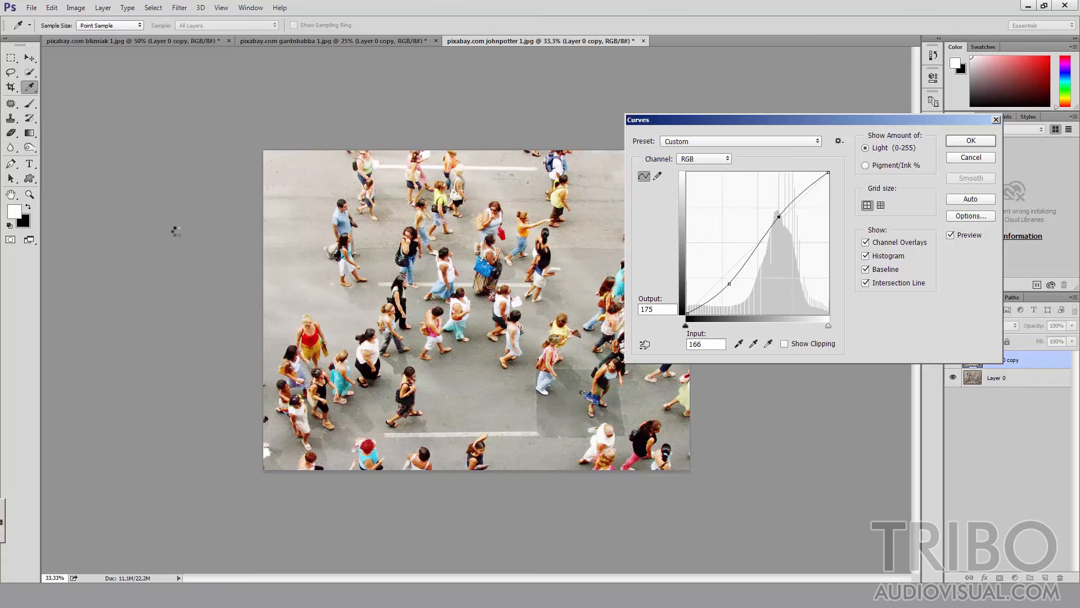
pyautogui.moveTo(729, 283); pyautogui.dragTo(726, 283)
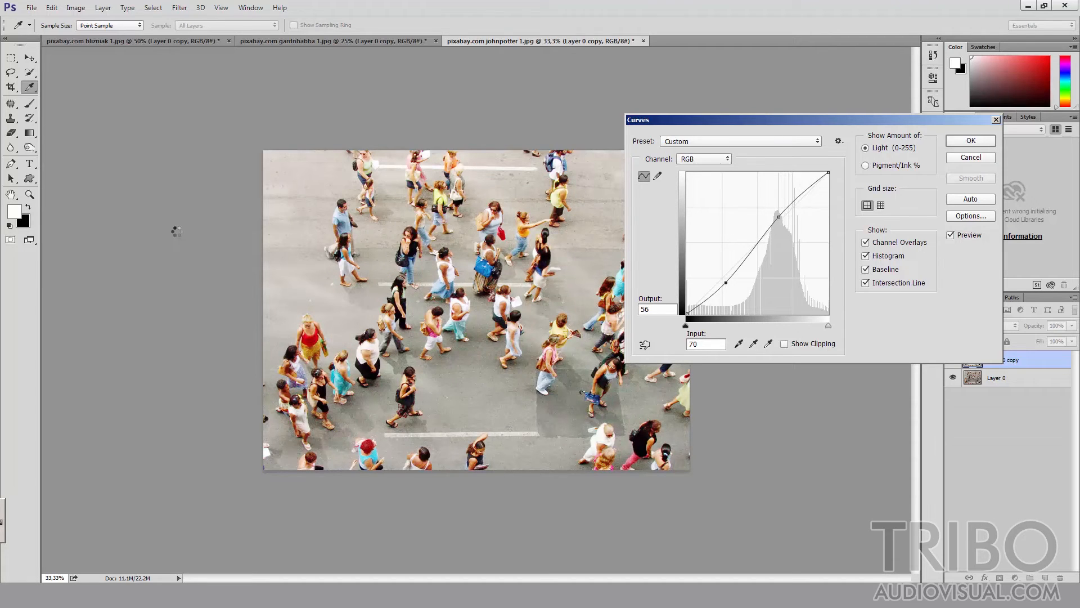
pyautogui.press('Return')
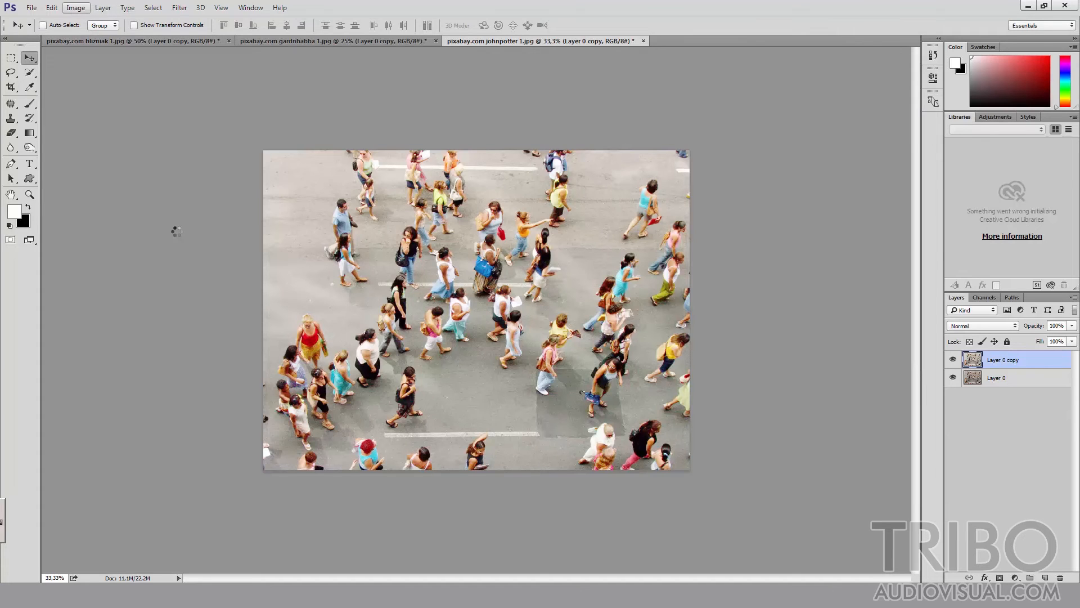
# Apply a Vibrance adjustment to the crowd's Layer 0 copy with vibrance 10 and saturation 1.
pyautogui.click(75, 8)
pyautogui.moveTo(112, 35)
pyautogui.click(213, 77)
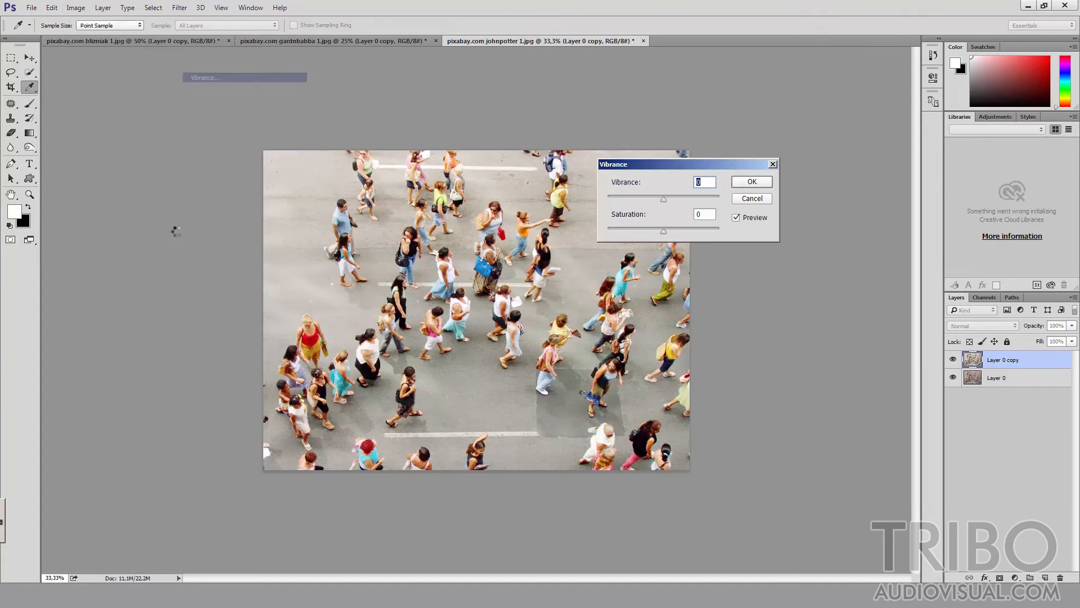
pyautogui.write('10')
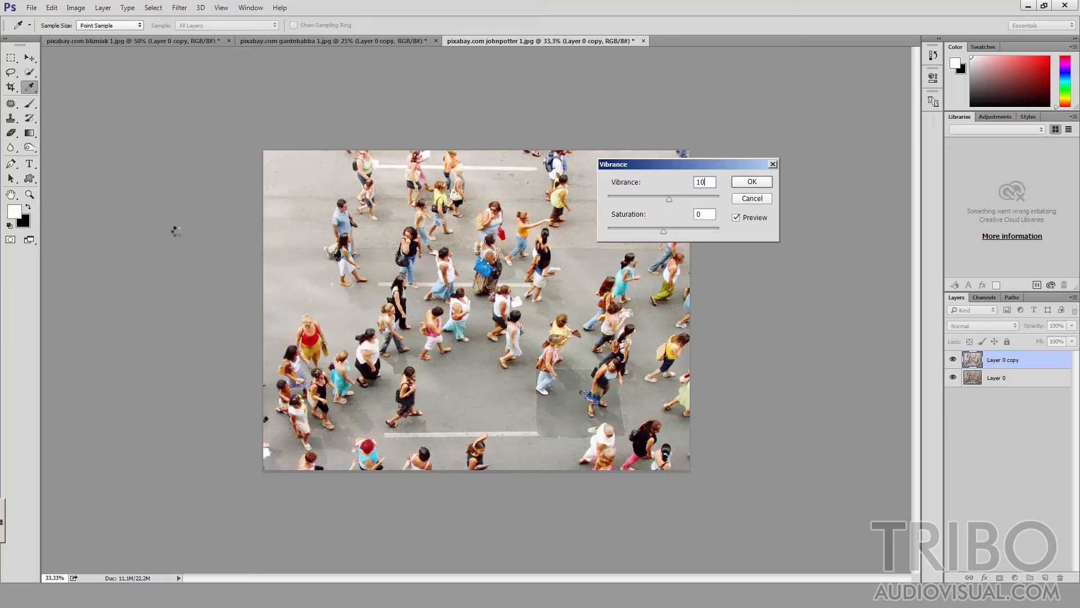
pyautogui.press('Tab')
pyautogui.write('1')
pyautogui.press('Return')
pyautogui.press('v')
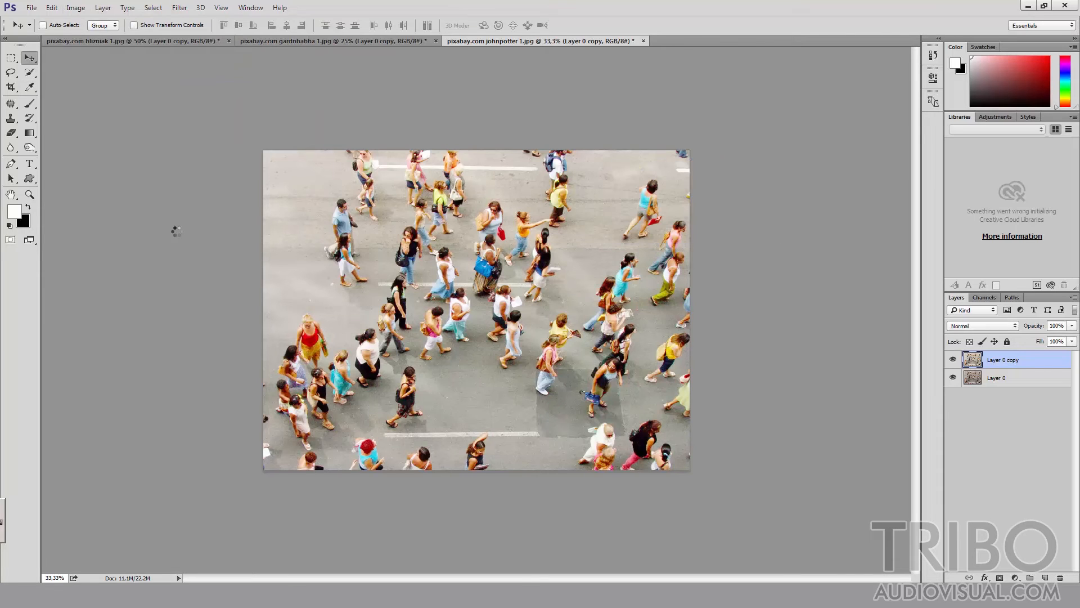
pyautogui.click(179, 8)
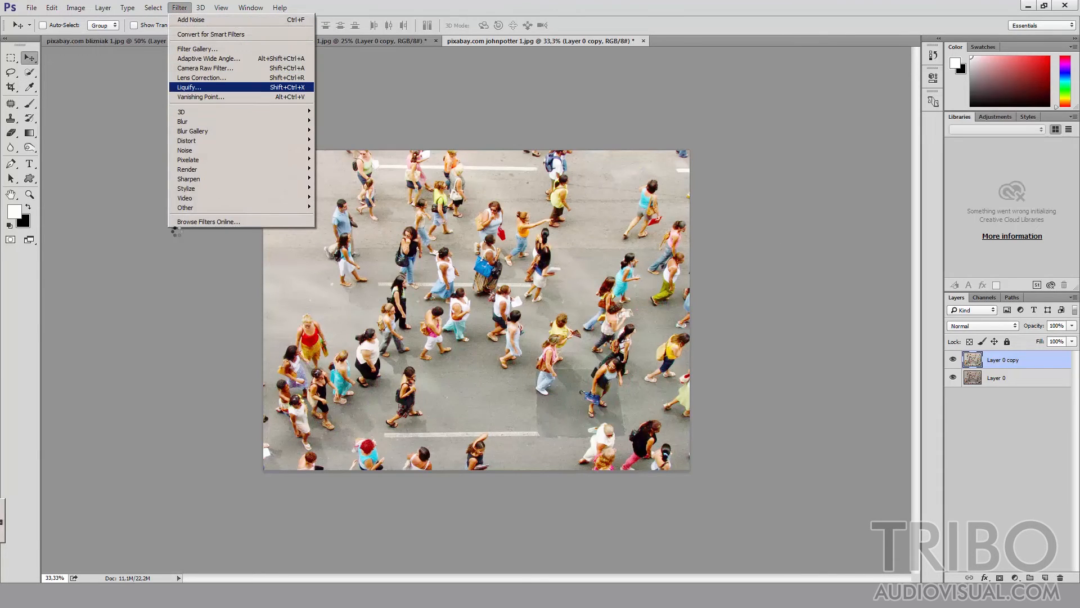
pyautogui.press('Return')
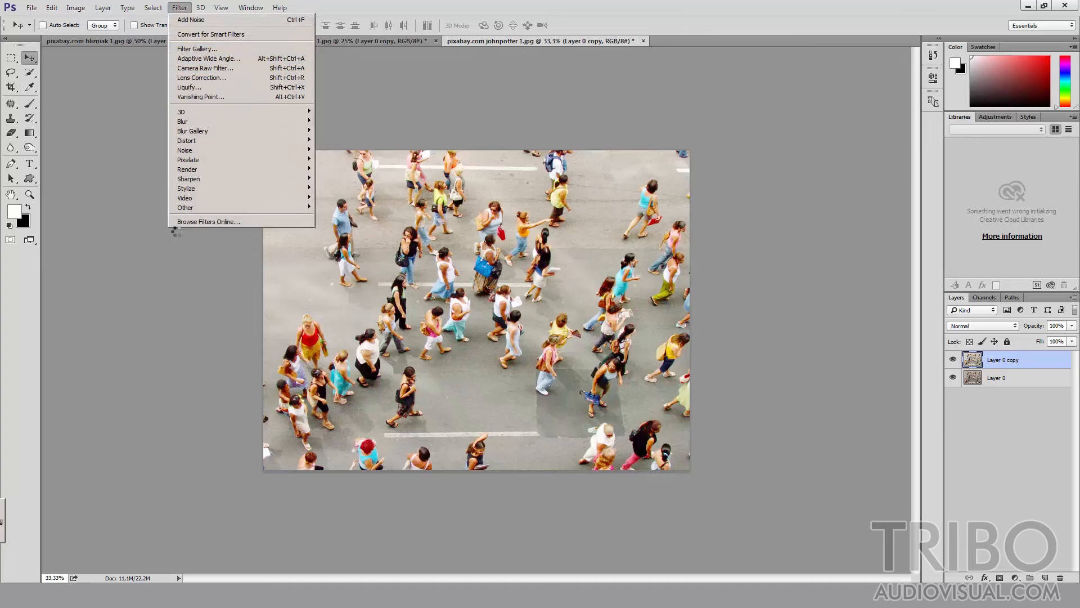
pyautogui.press('Escape')
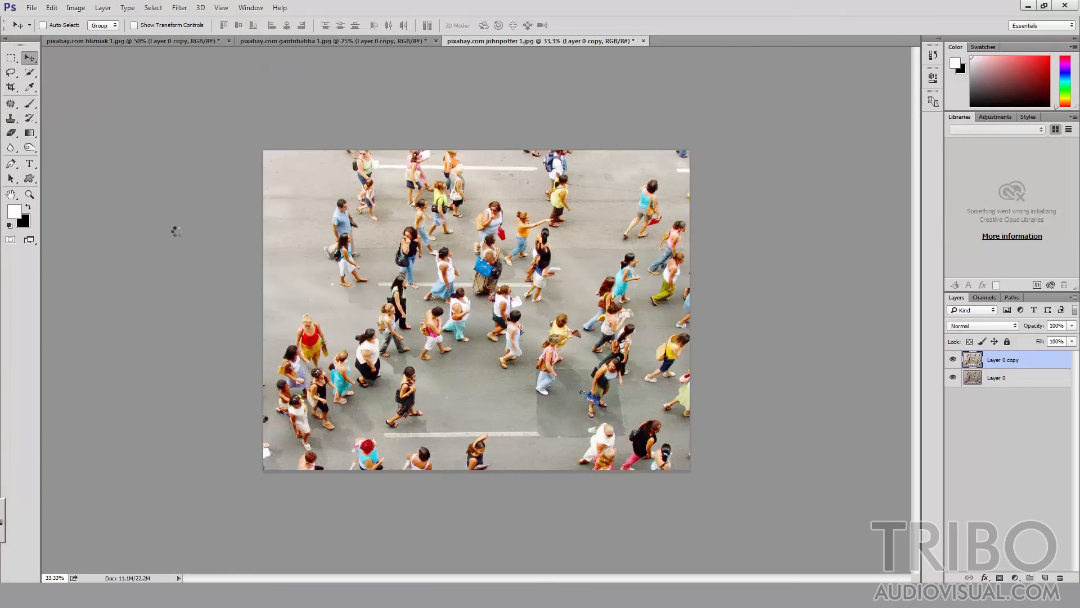
# Apply a Tilt-Shift blur of 32 px to the crowd's Layer 0 copy, with the horizontal focus band centred slightly below the image's middle.
pyautogui.hotkey('alt', 't')
pyautogui.press('Down')
pyautogui.press('Down')
pyautogui.press('Down')
pyautogui.press('Down')
pyautogui.press('Down')
pyautogui.press('Down')
pyautogui.press('Down')
pyautogui.press('Down')
pyautogui.press('Down')
pyautogui.press('Down')
pyautogui.press('Right')
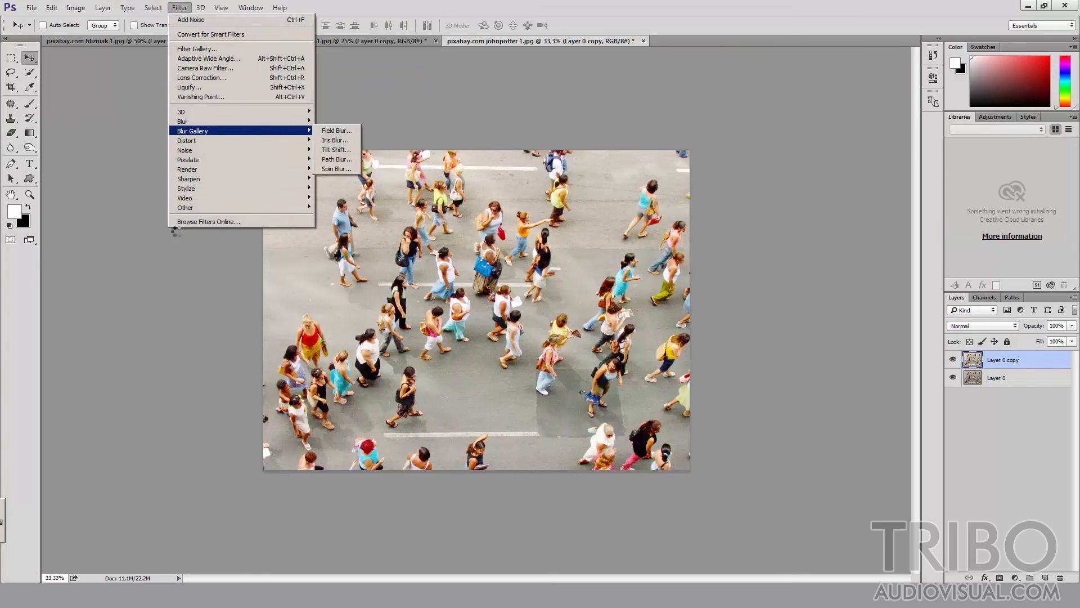
pyautogui.press('Down')
pyautogui.press('Down')
pyautogui.press('Return')
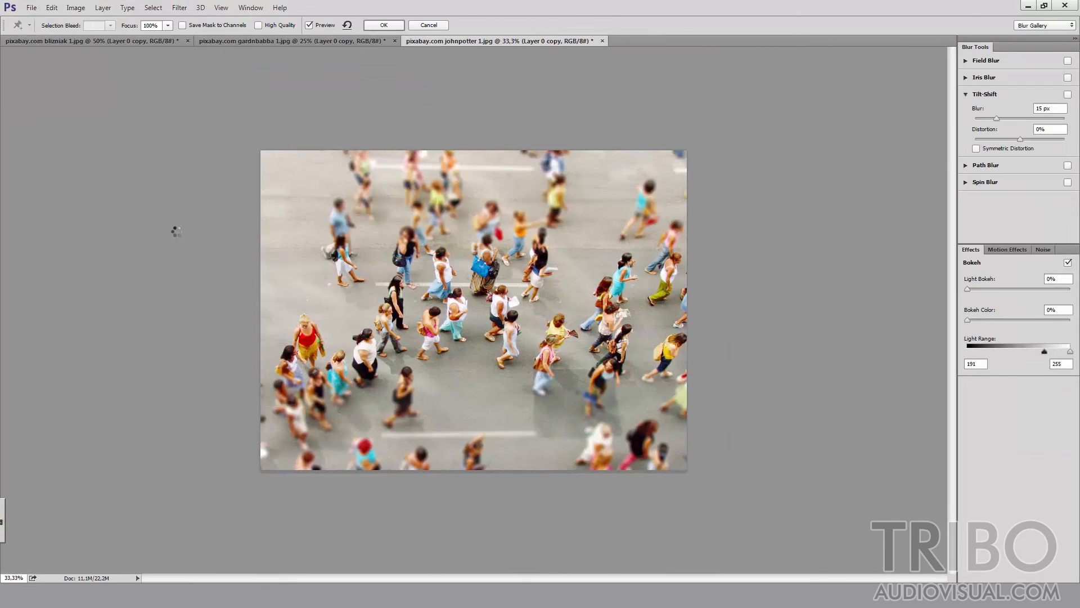
pyautogui.moveTo(473, 310)
pyautogui.mouseDown()
pyautogui.moveTo(476, 297)
pyautogui.moveTo(475, 330)
pyautogui.mouseUp()
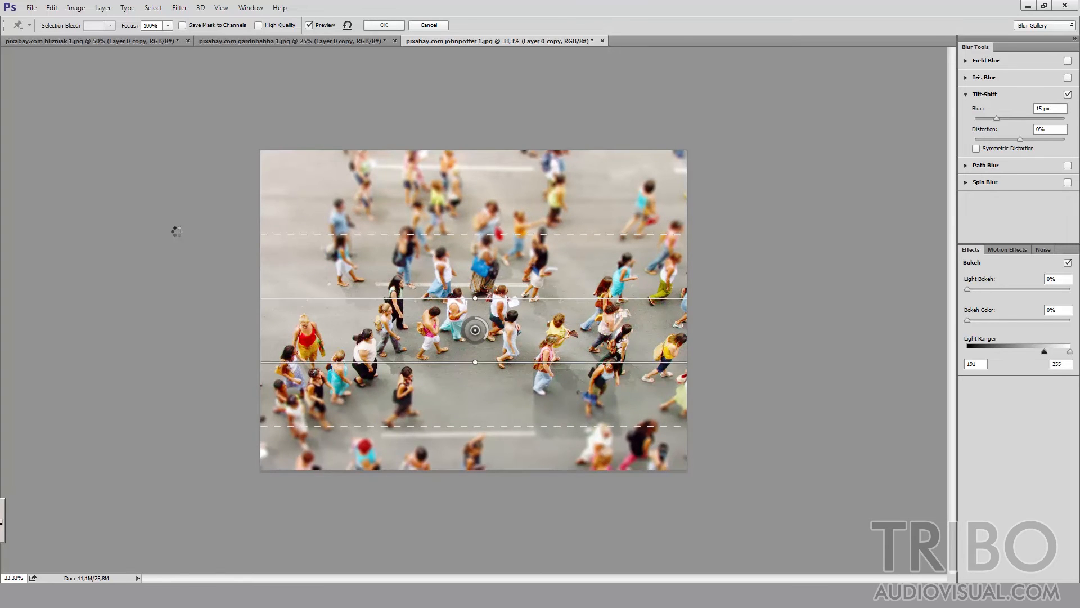
pyautogui.moveTo(487, 336)
pyautogui.mouseDown()
pyautogui.moveTo(464, 335)
pyautogui.moveTo(471, 343)
pyautogui.mouseUp()
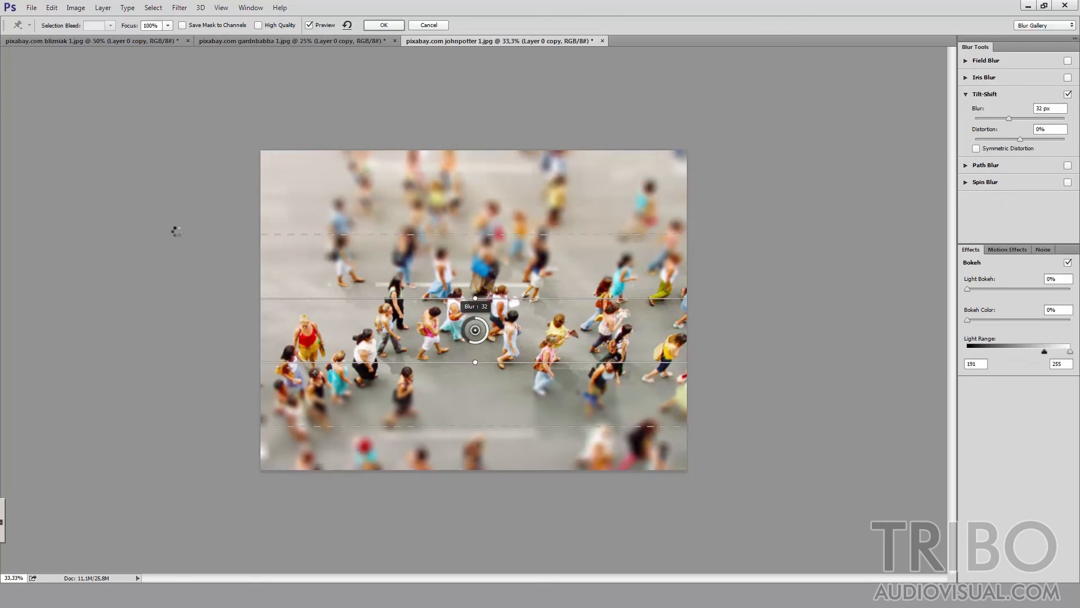
pyautogui.press('Return')
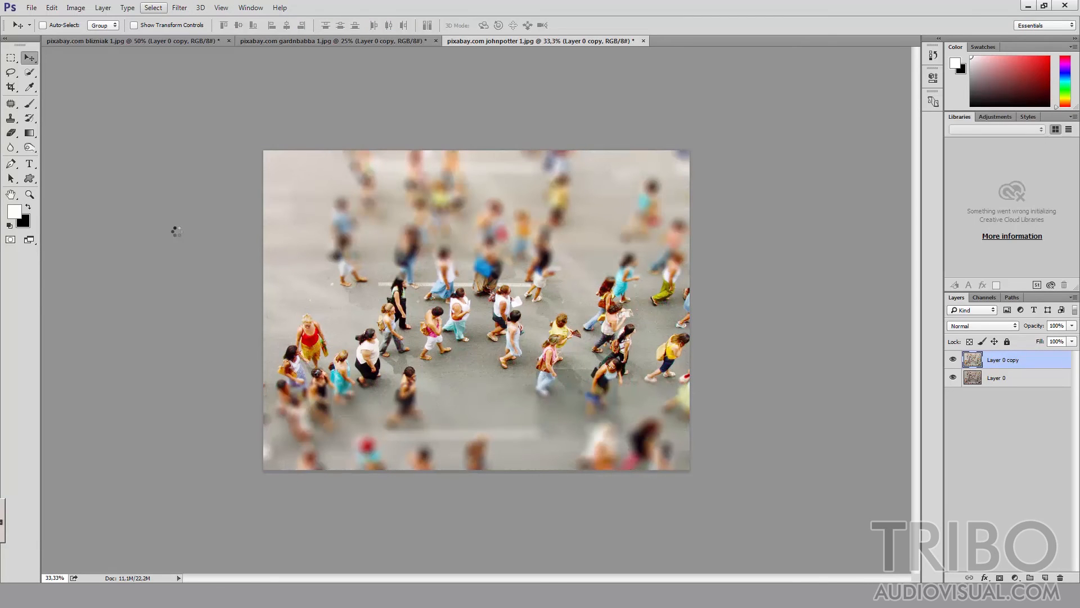
# Sharpen the blurred crowd copy with the Sharpen More filter.
pyautogui.hotkey('alt', 's')
pyautogui.moveTo(180, 8)
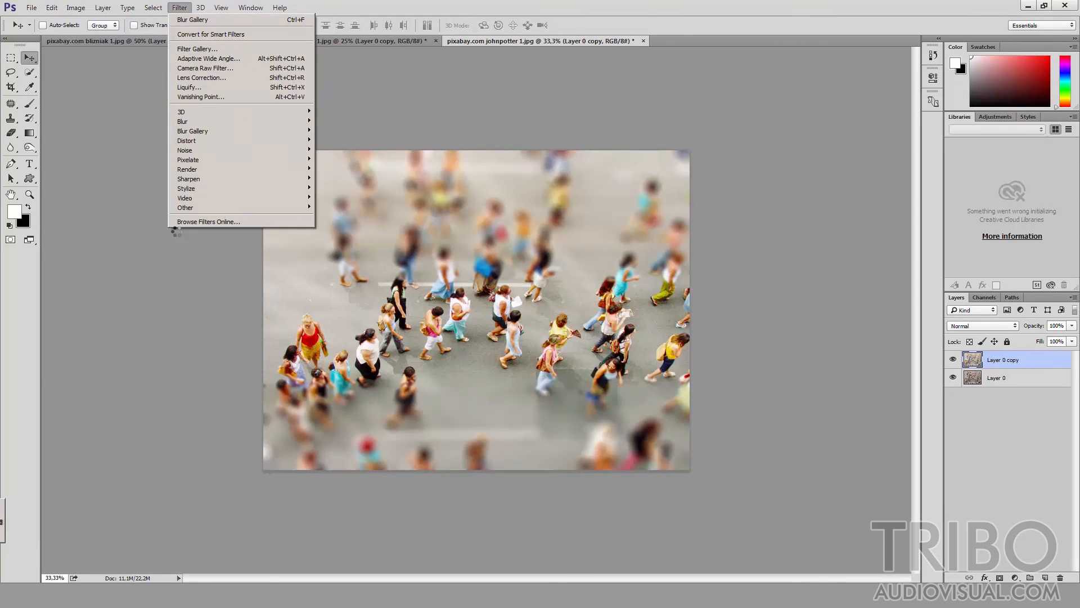
pyautogui.moveTo(189, 179)
pyautogui.press('Right')
pyautogui.press('Down')
pyautogui.press('Down')
pyautogui.press('Down')
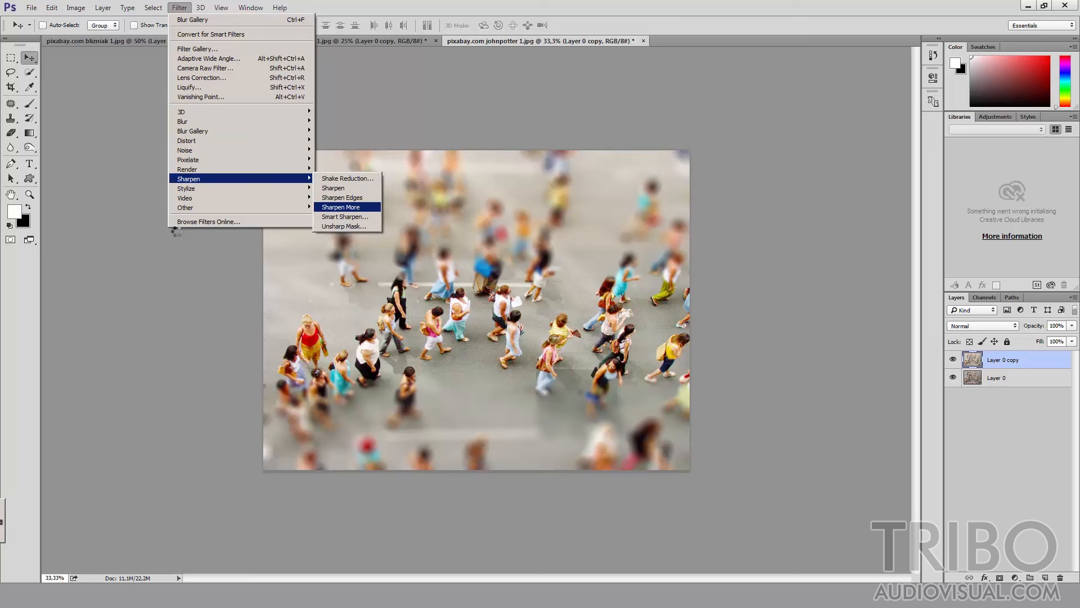
pyautogui.press('Return')
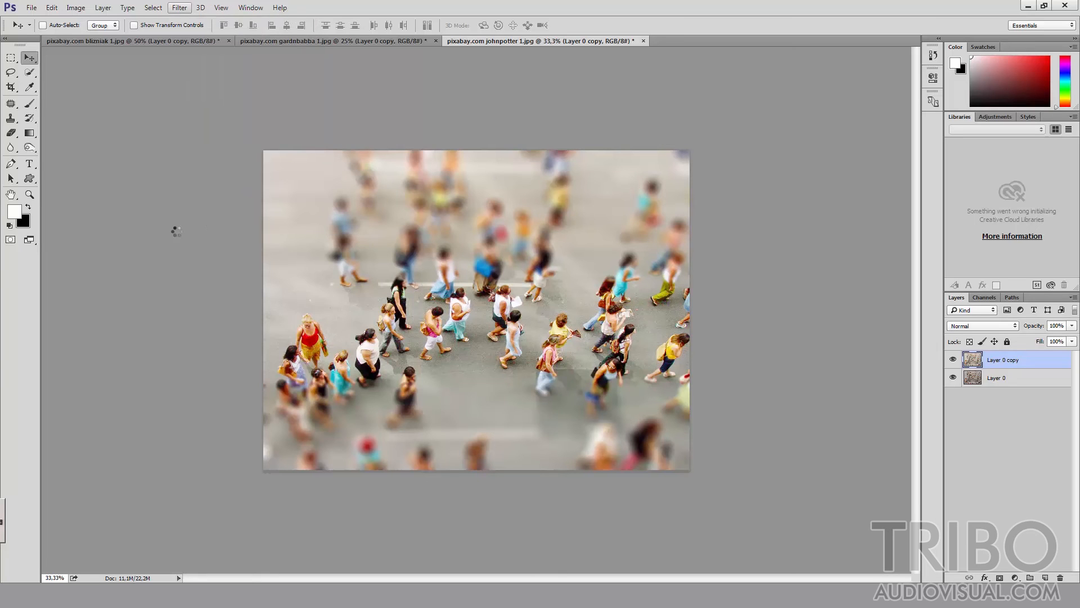
# Add uniform, non-monochromatic noise to the crowd's Layer 0 copy, lowering the amount slightly before applying it.
pyautogui.click(179, 8)
pyautogui.moveTo(187, 170)
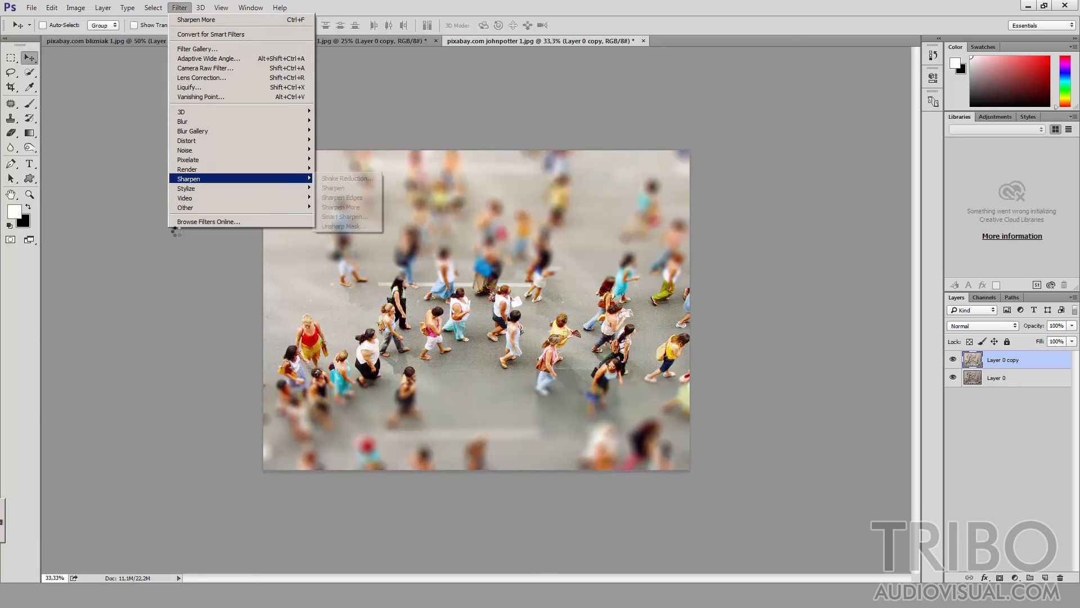
pyautogui.moveTo(186, 150)
pyautogui.press('Up')
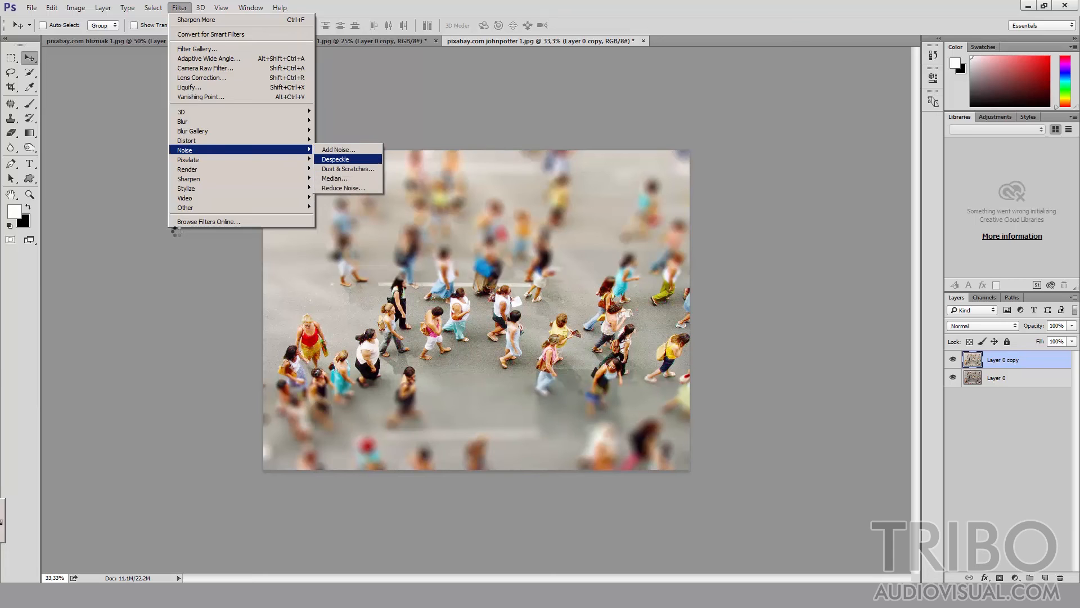
pyautogui.press('Up')
pyautogui.press('Return')
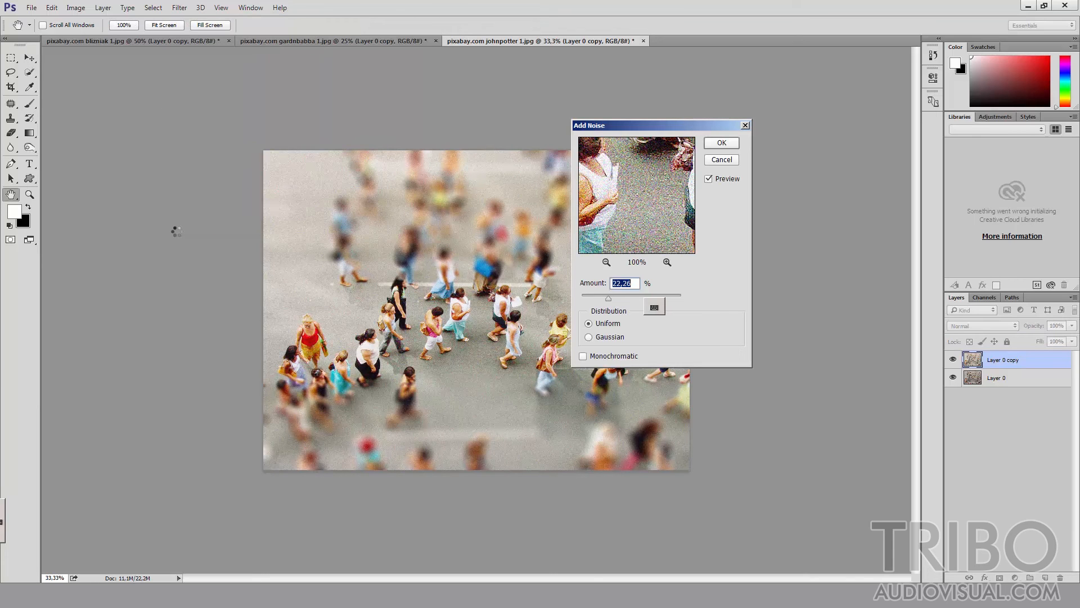
pyautogui.moveTo(608, 298); pyautogui.dragTo(604, 298)
pyautogui.press('Return')
# Review the finished miniature effects by switching between the road junction and town square documents.
pyautogui.press('v')
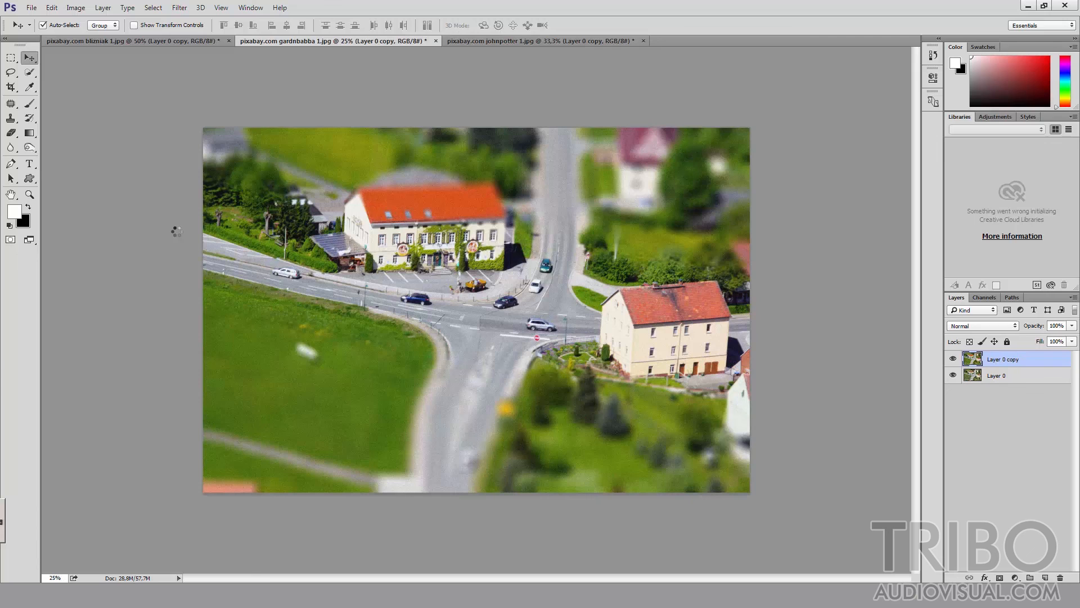
pyautogui.hotkey('ctrl', 'shift', 'Tab')
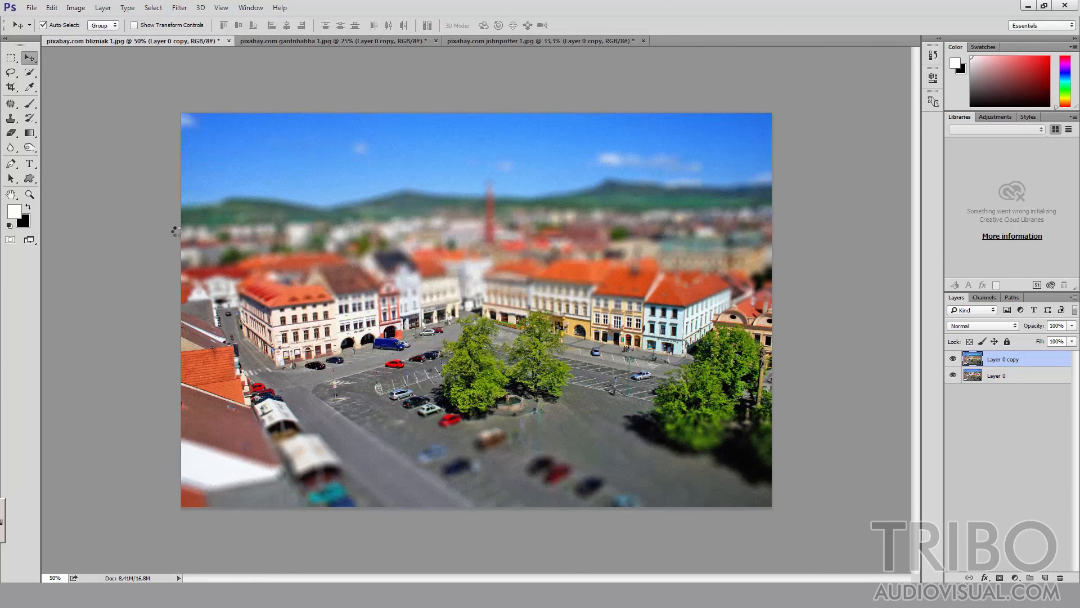
pyautogui.hotkey('ctrl', 'Tab')
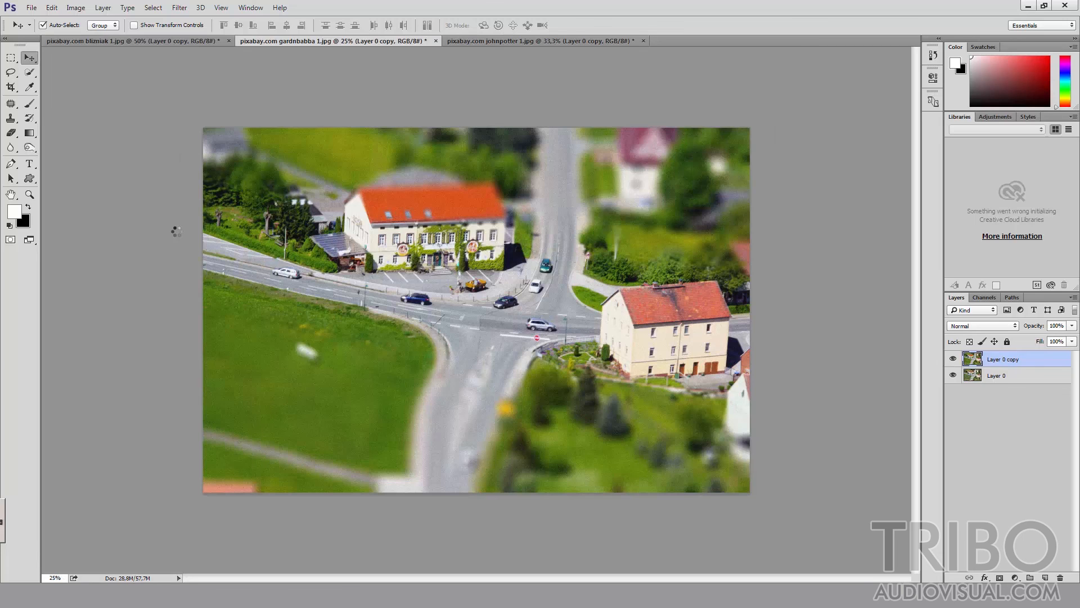
pyautogui.hotkey('ctrl', 'shift', 'Tab')
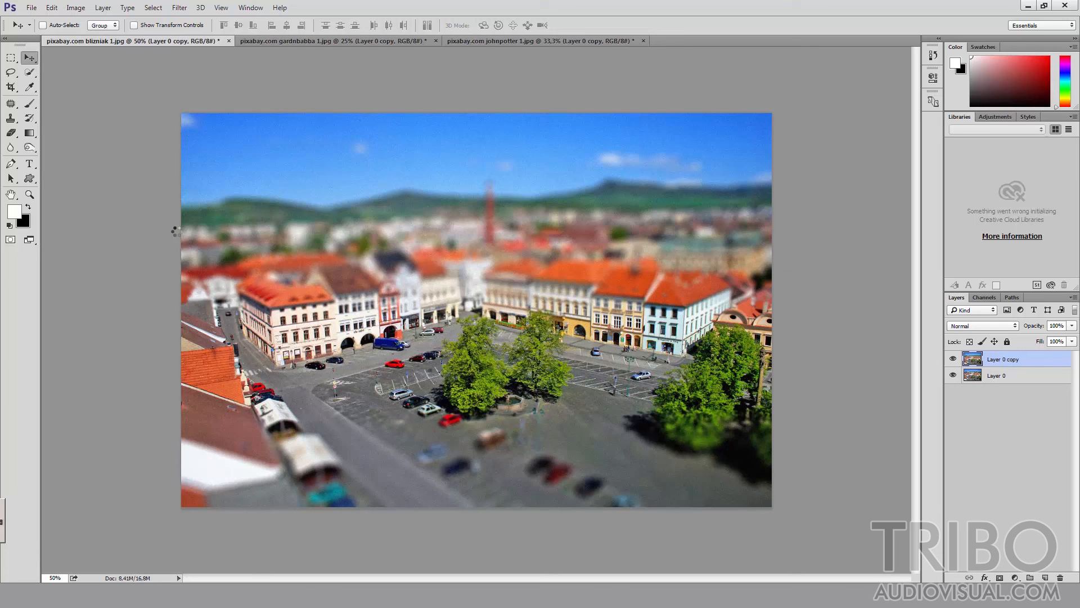